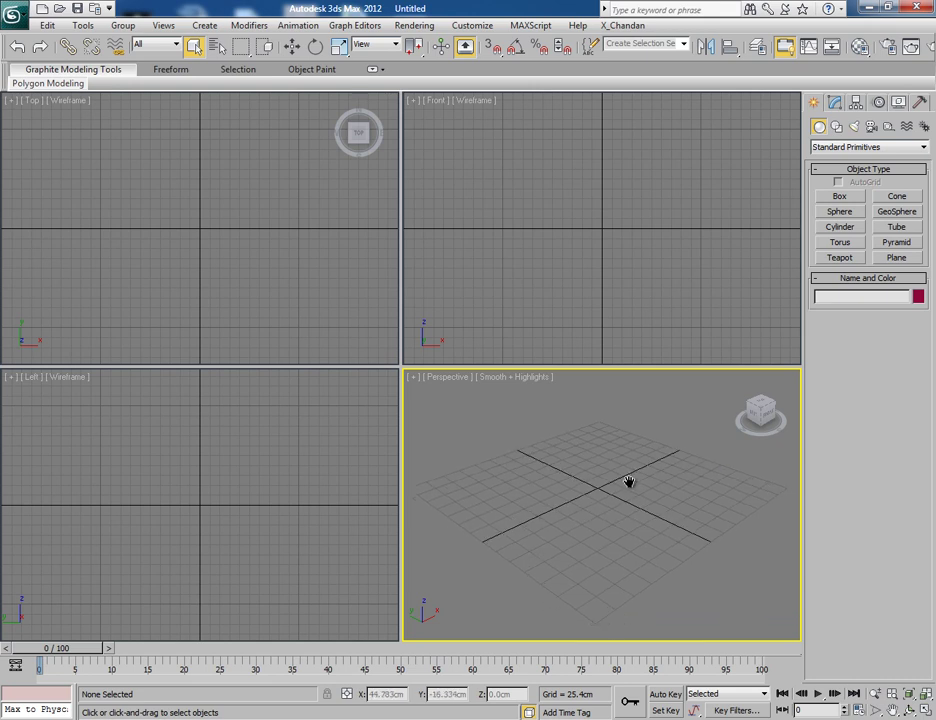
# Create a teapot of about 130 cm radius at the grid centre in the Perspective view and show that view maximized.
pyautogui.click(840, 258)
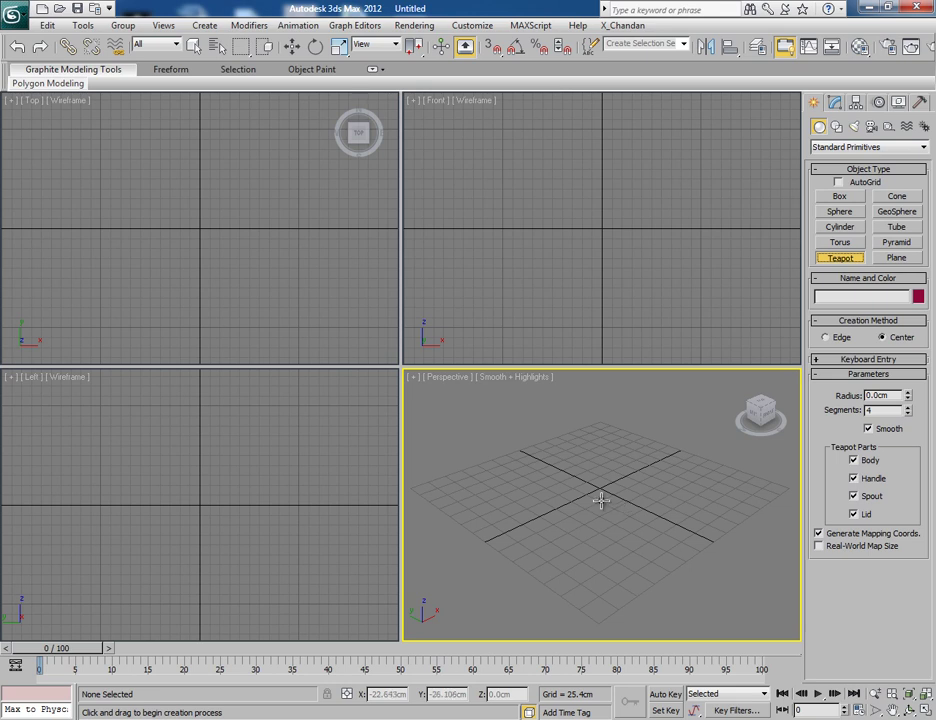
pyautogui.moveTo(600, 491); pyautogui.dragTo(633, 537)
pyautogui.hotkey('alt', 'w')
pyautogui.keyDown('alt'); pyautogui.moveTo(666, 545); pyautogui.dragTo(777, 443, button='middle'); pyautogui.keyUp('alt')
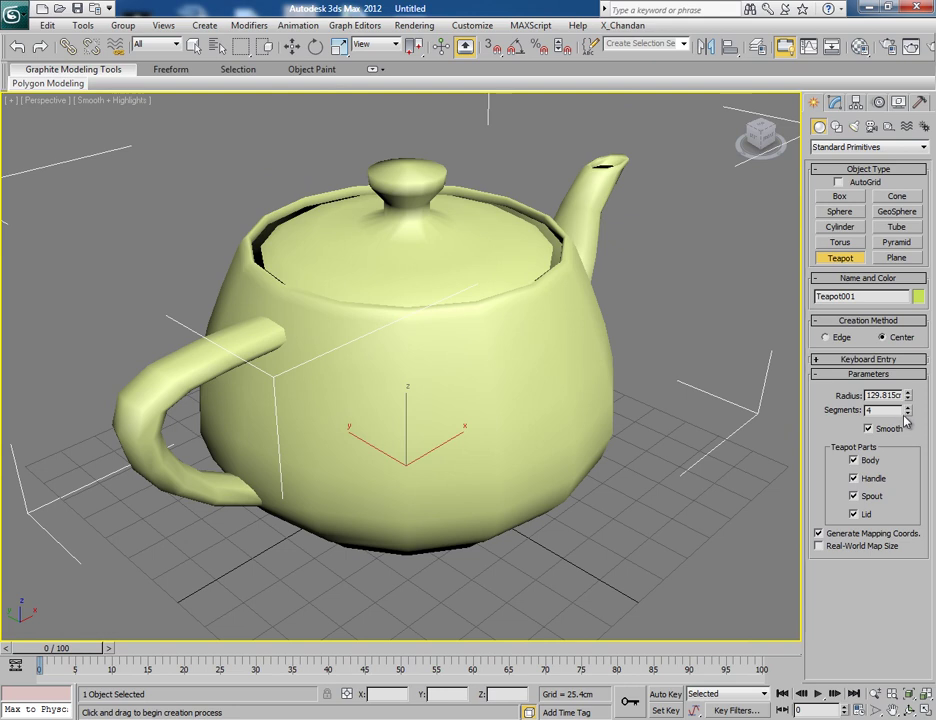
# Set the teapot's segments to 13 and make a test render of the Perspective view.
pyautogui.moveTo(910, 413); pyautogui.dragTo(910, 343)
pyautogui.moveTo(604, 432); pyautogui.dragTo(623, 432, button='middle')
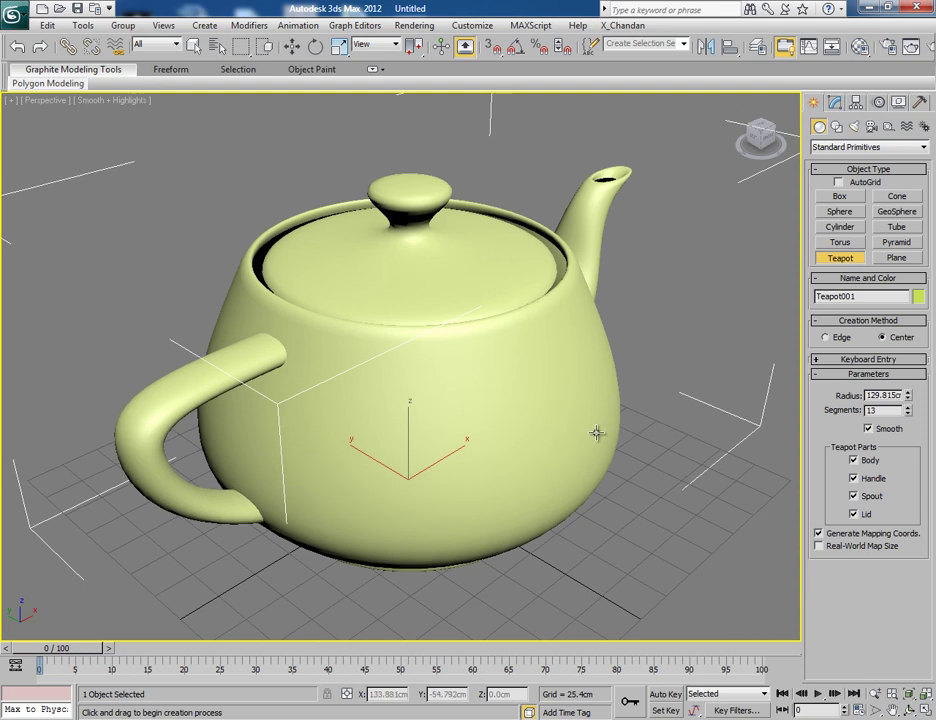
pyautogui.hotkey('shift', 'q')
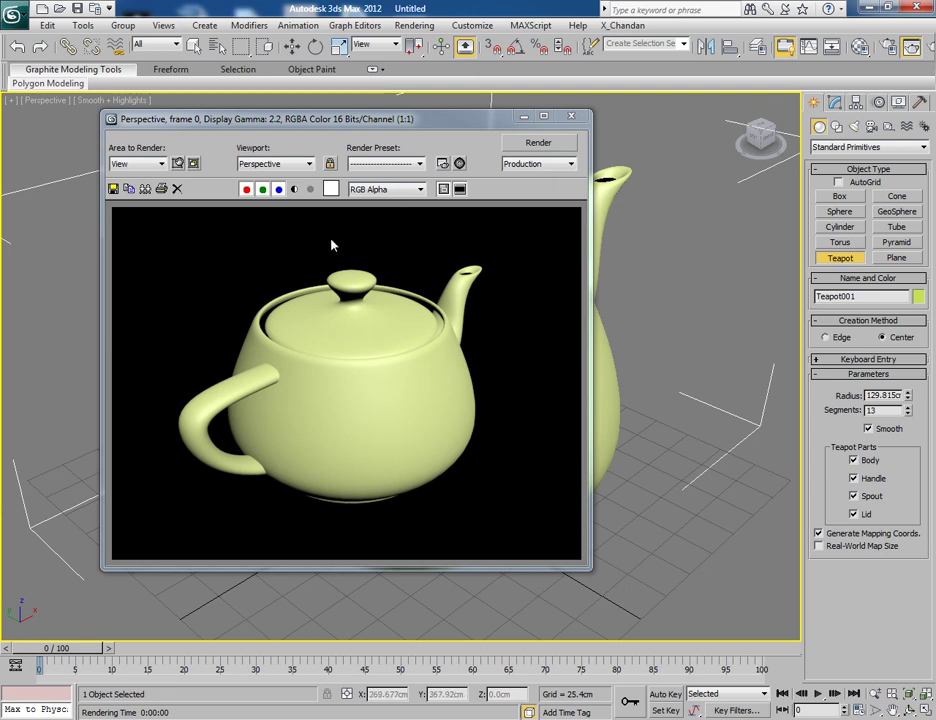
pyautogui.click(571, 117)
# Set the environment background colour to a mid grey with red, green and blue at 143.
pyautogui.click(414, 25)
pyautogui.click(408, 157)
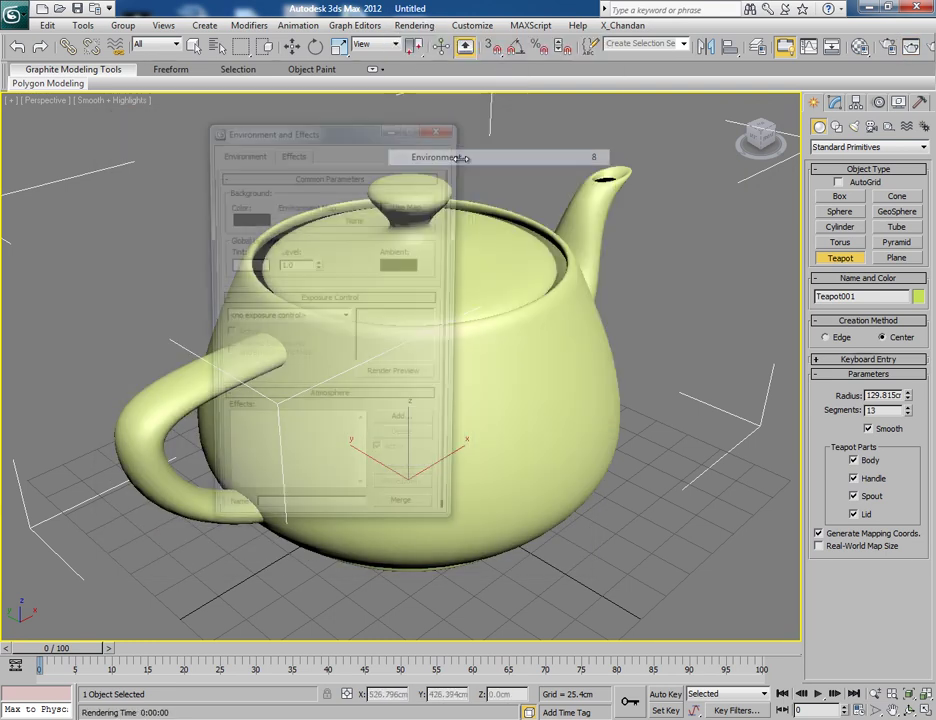
pyautogui.click(247, 222)
pyautogui.moveTo(422, 138); pyautogui.dragTo(424, 163)
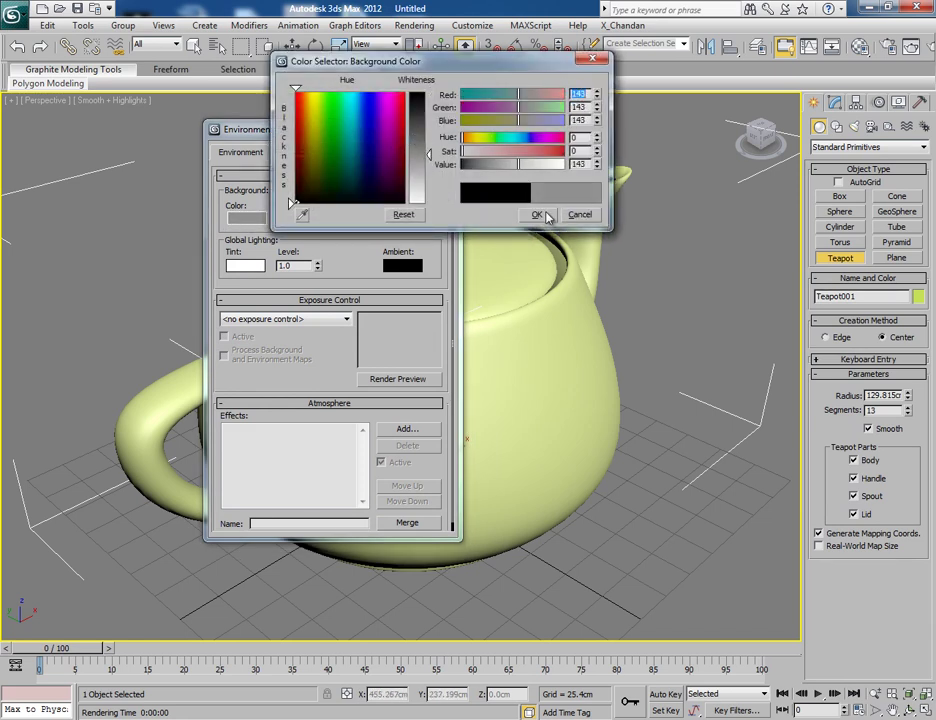
pyautogui.click(536, 214)
pyautogui.moveTo(344, 143); pyautogui.dragTo(327, 140)
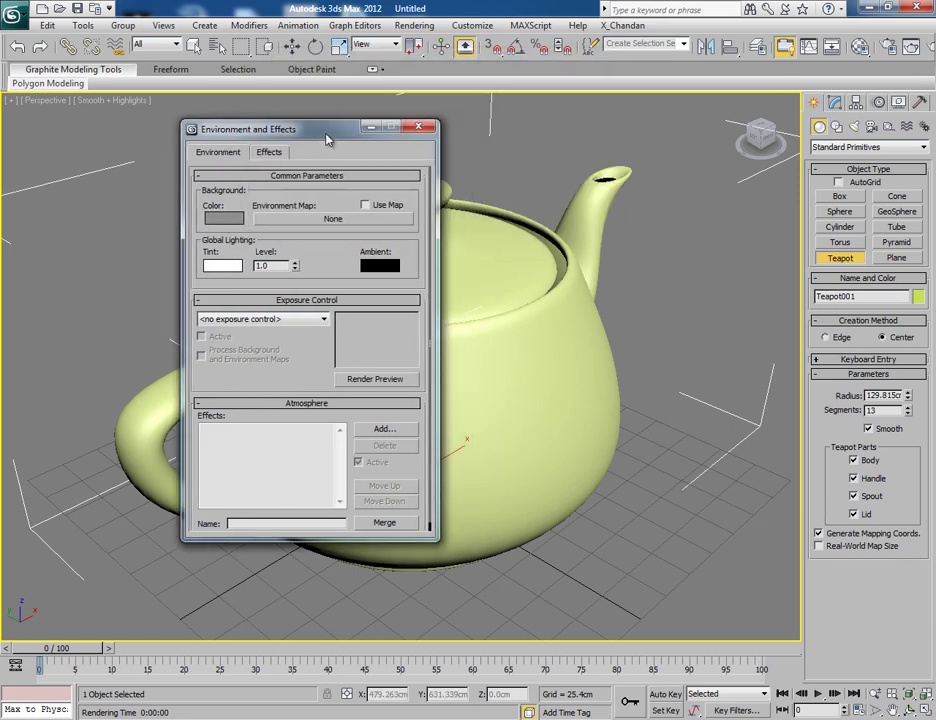
pyautogui.click(425, 129)
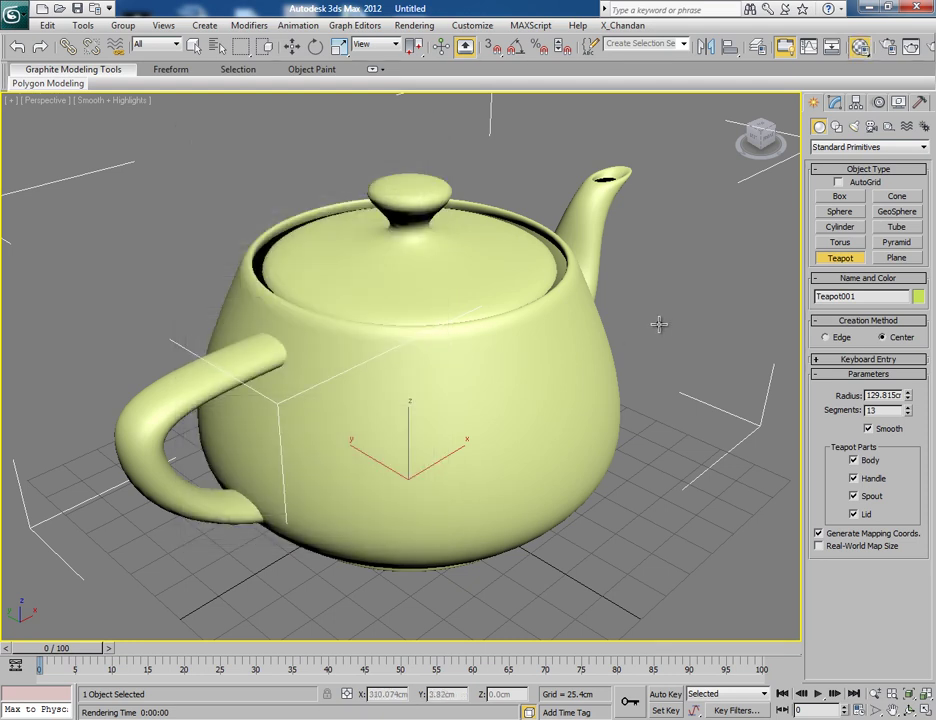
# Change the first sample material, 01 - Default, to Ink 'n Paint and assign it to the teapot.
pyautogui.press('m')
pyautogui.moveTo(181, 45); pyautogui.dragTo(164, 105)
pyautogui.keyDown('alt'); pyautogui.moveTo(474, 307); pyautogui.dragTo(571, 324, button='middle'); pyautogui.keyUp('alt')
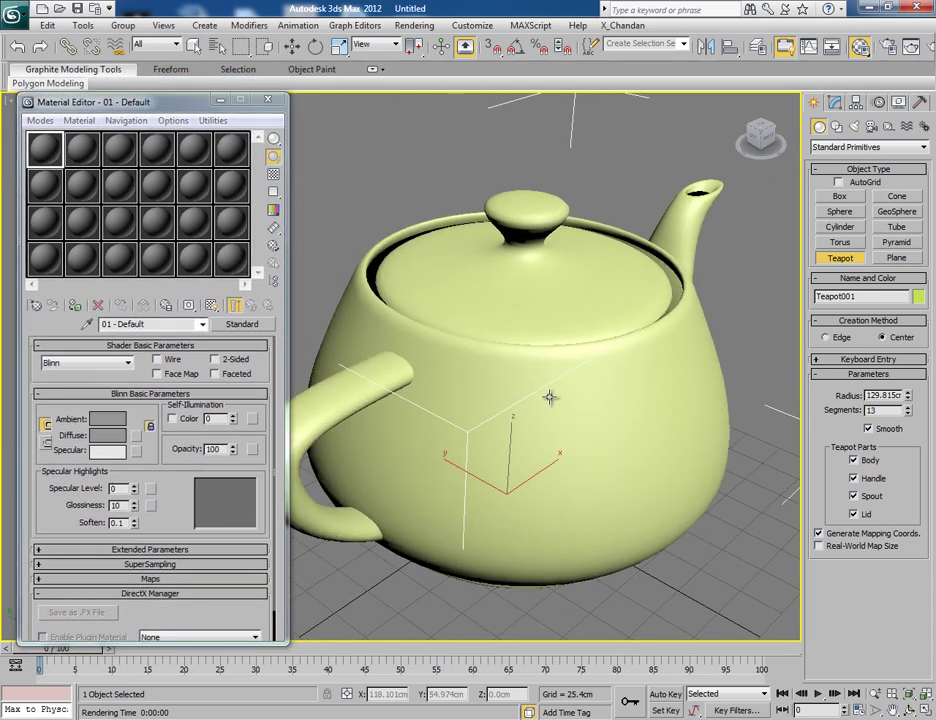
pyautogui.click(236, 324)
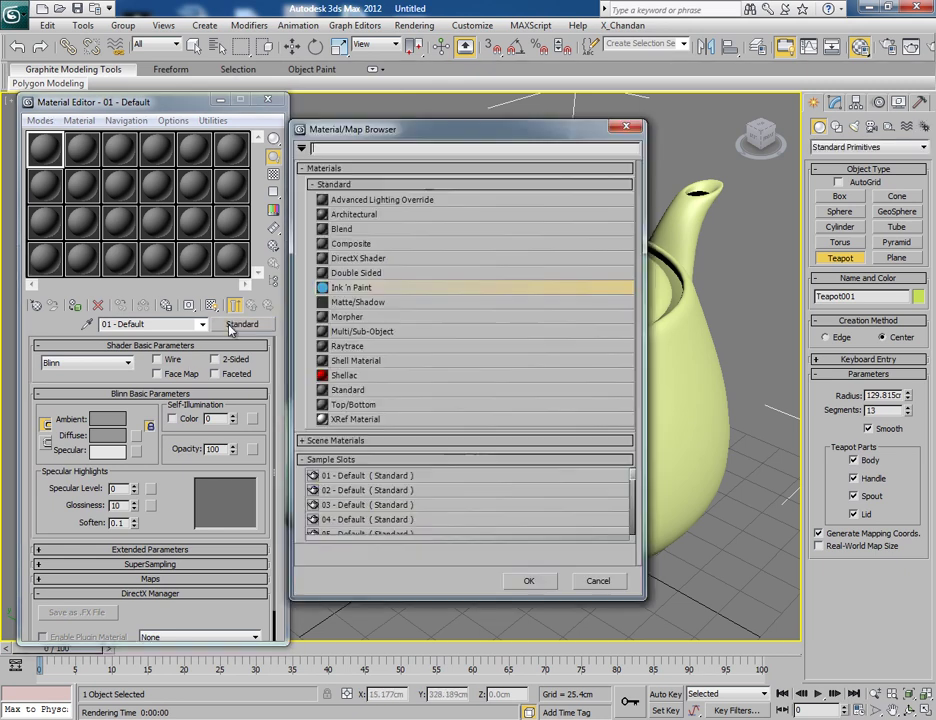
pyautogui.doubleClick(343, 287)
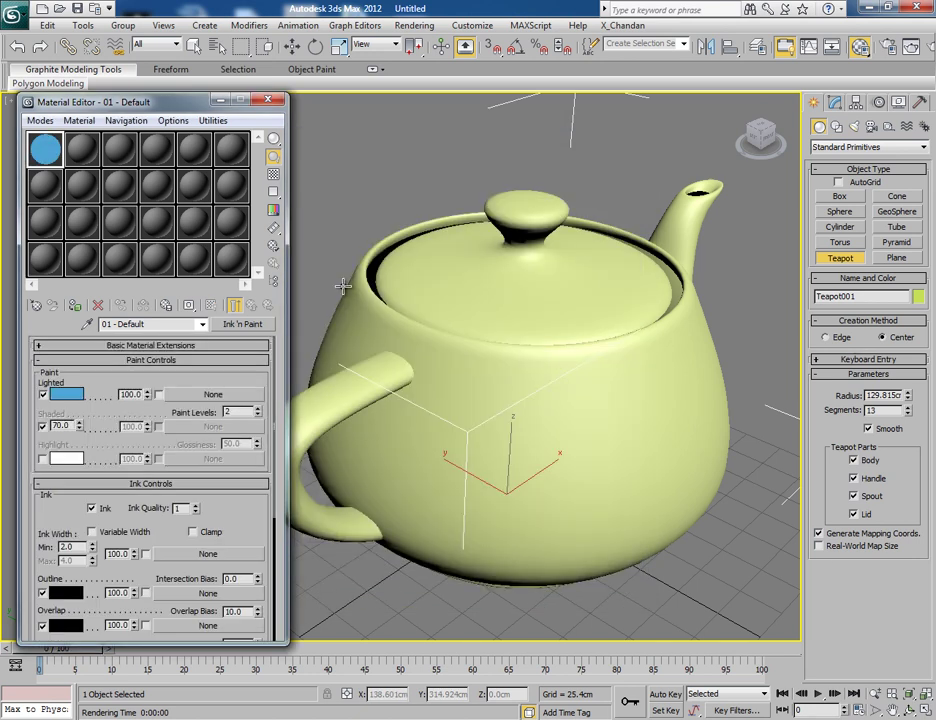
pyautogui.moveTo(160, 101); pyautogui.dragTo(181, 58)
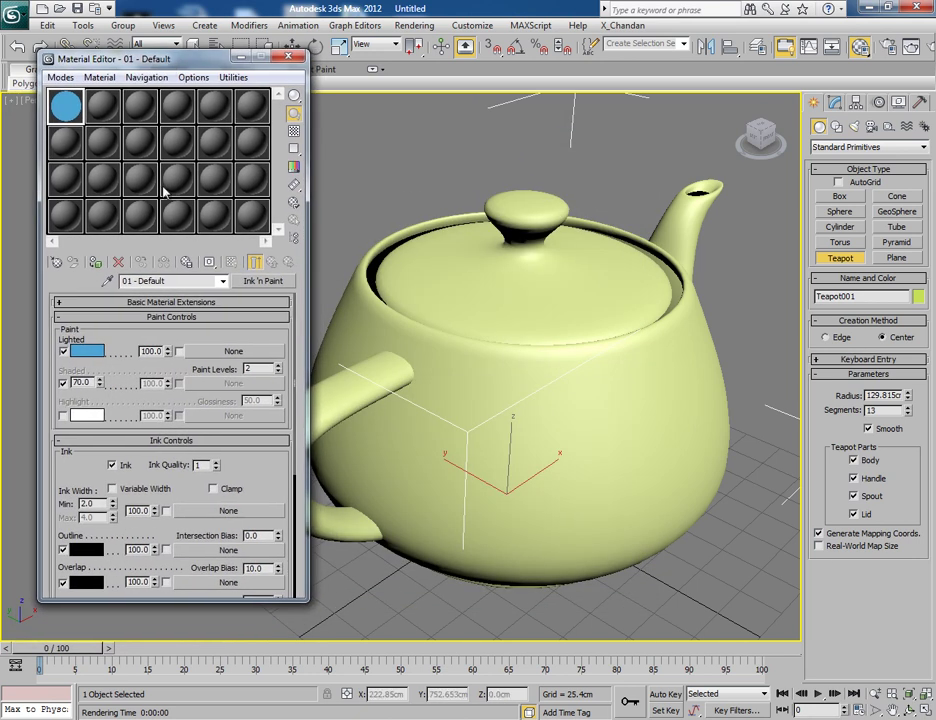
pyautogui.click(96, 262)
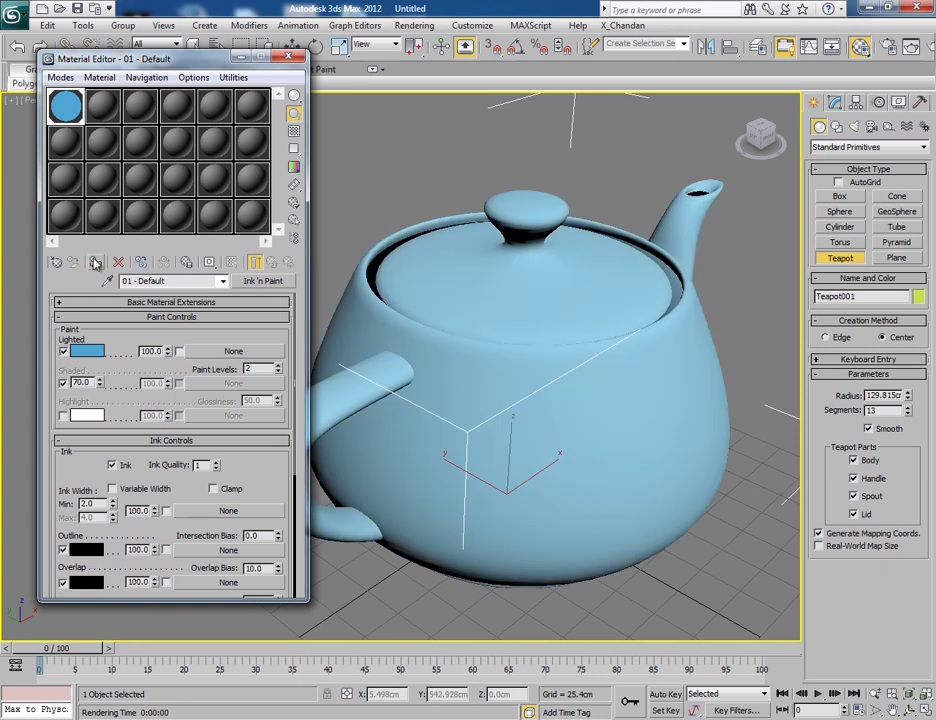
# Render the Perspective view to examine the teapot with the blue Ink 'n Paint material.
pyautogui.hotkey('shift', 'q')
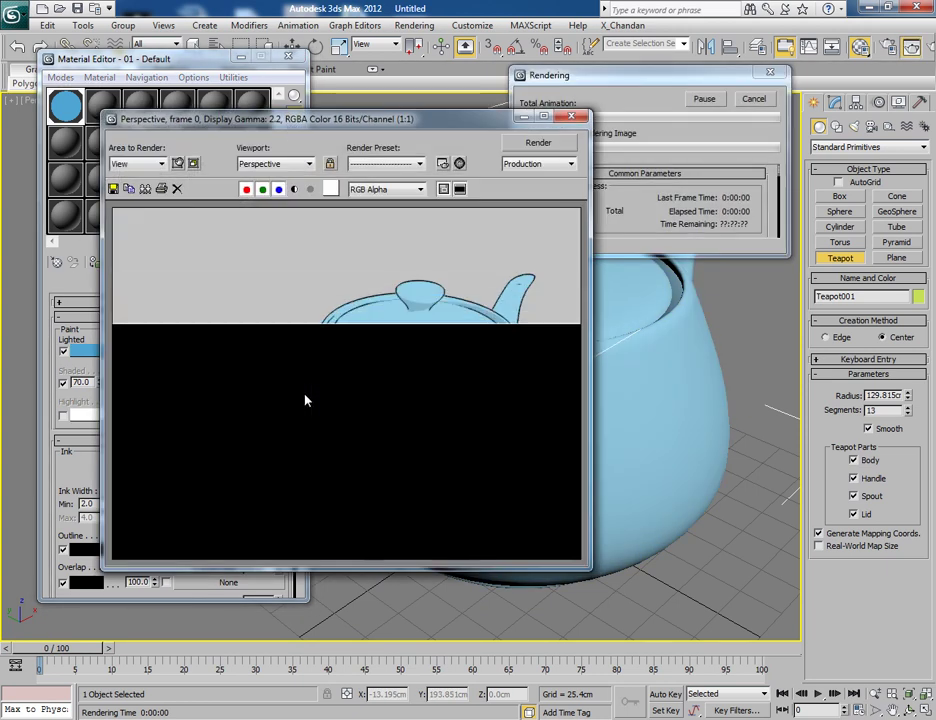
pyautogui.moveTo(527, 123); pyautogui.dragTo(677, 155)
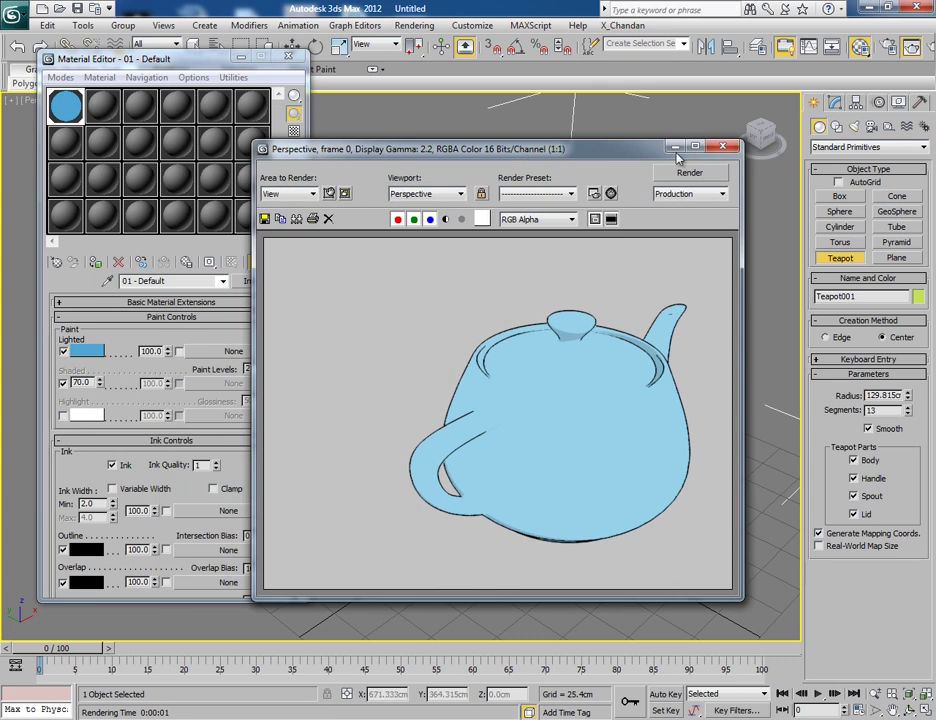
pyautogui.click(726, 149)
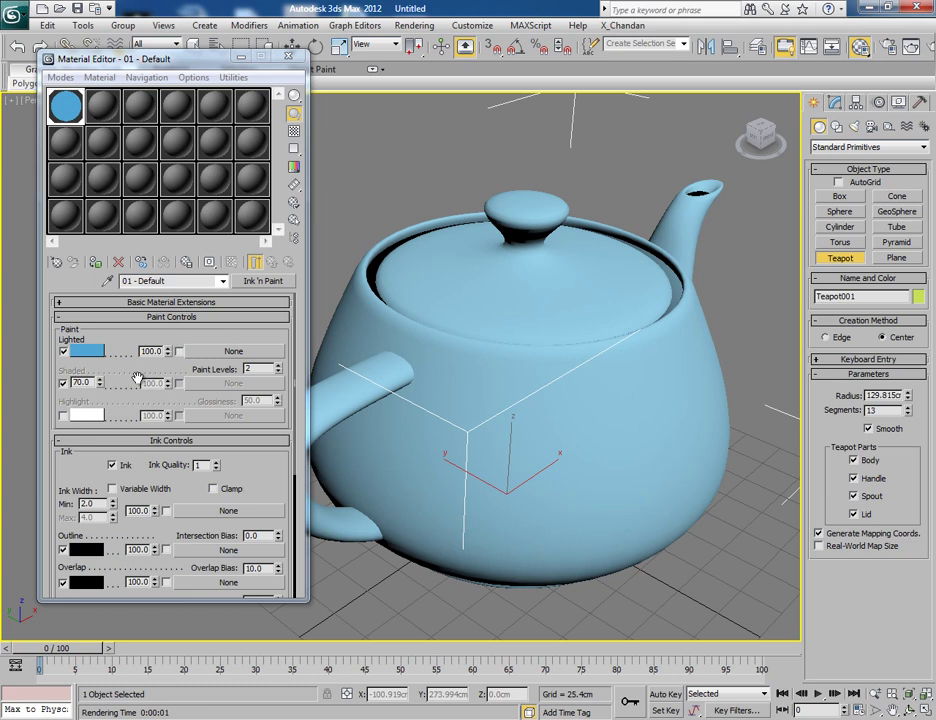
# Turn off Ink in the teapot's material and render the view to check the teapot without outlines.
pyautogui.click(114, 465)
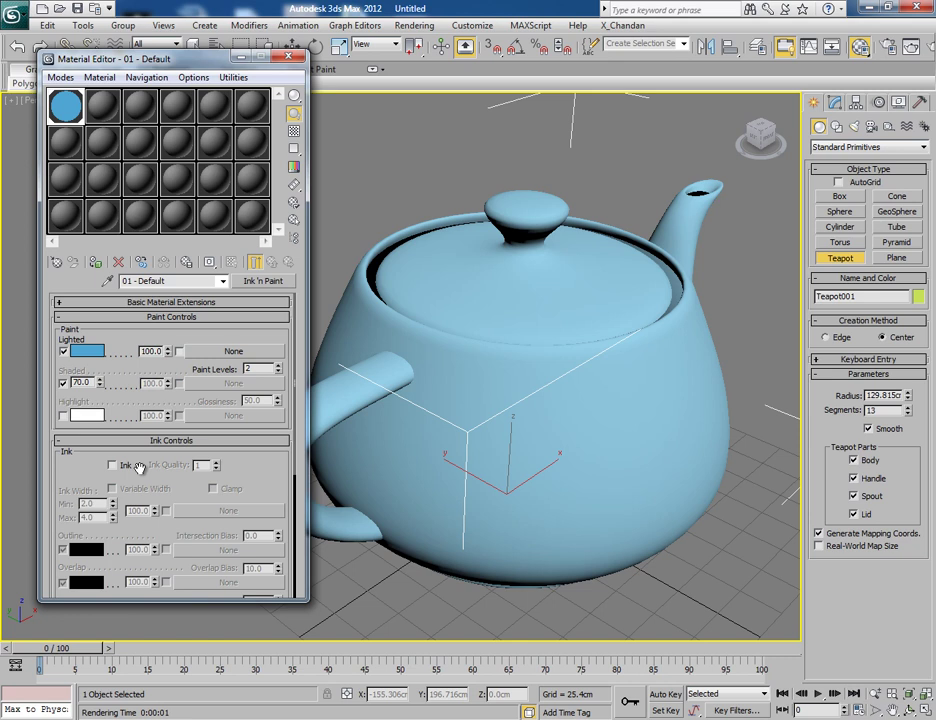
pyautogui.hotkey('shift', 'q')
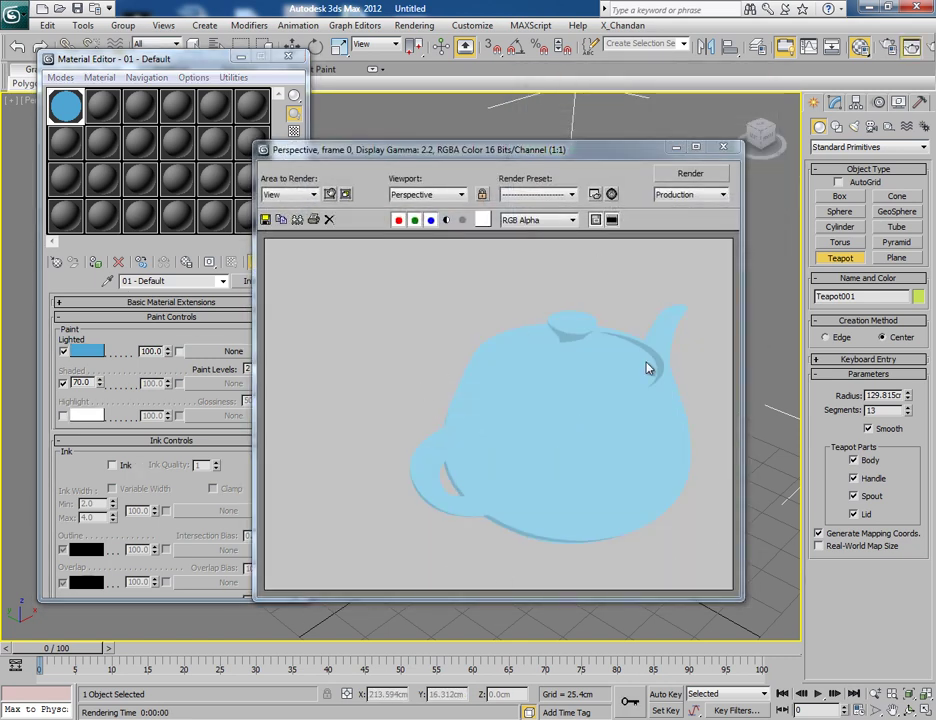
pyautogui.click(718, 147)
# Set the material's Lighted paint colour to green (red 103, green 226, blue 79) and render the teapot.
pyautogui.click(88, 351)
pyautogui.click(329, 110)
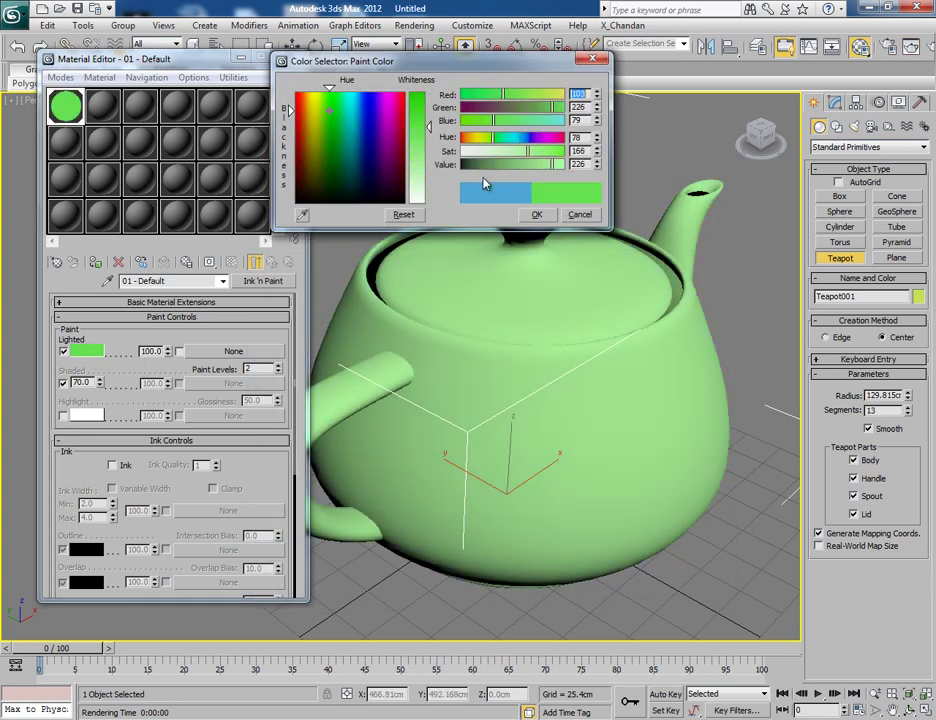
pyautogui.click(540, 216)
pyautogui.hotkey('shift', 'q')
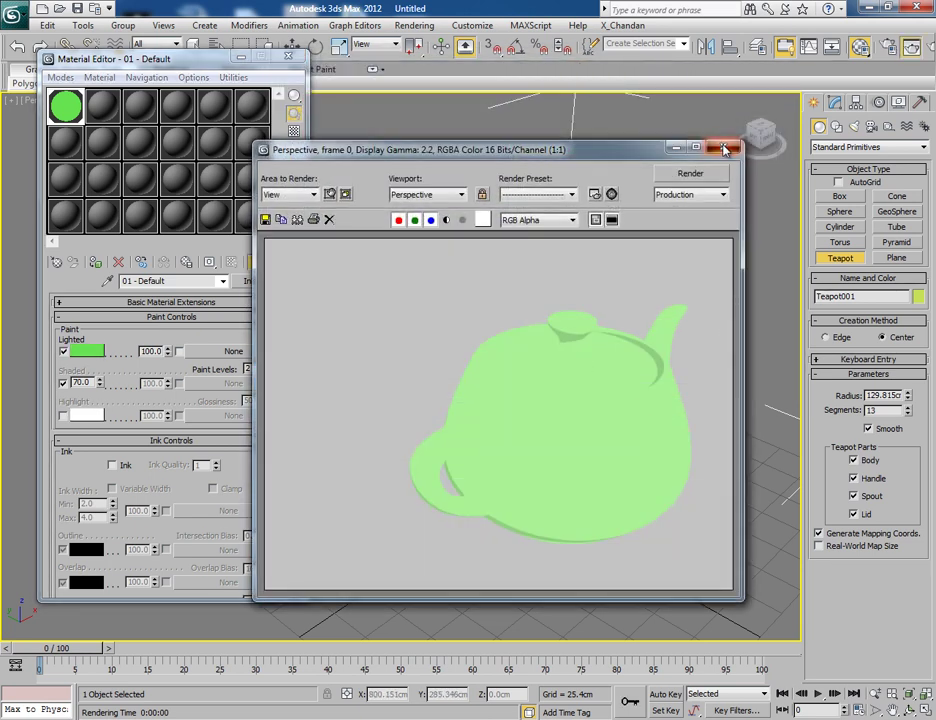
pyautogui.click(723, 147)
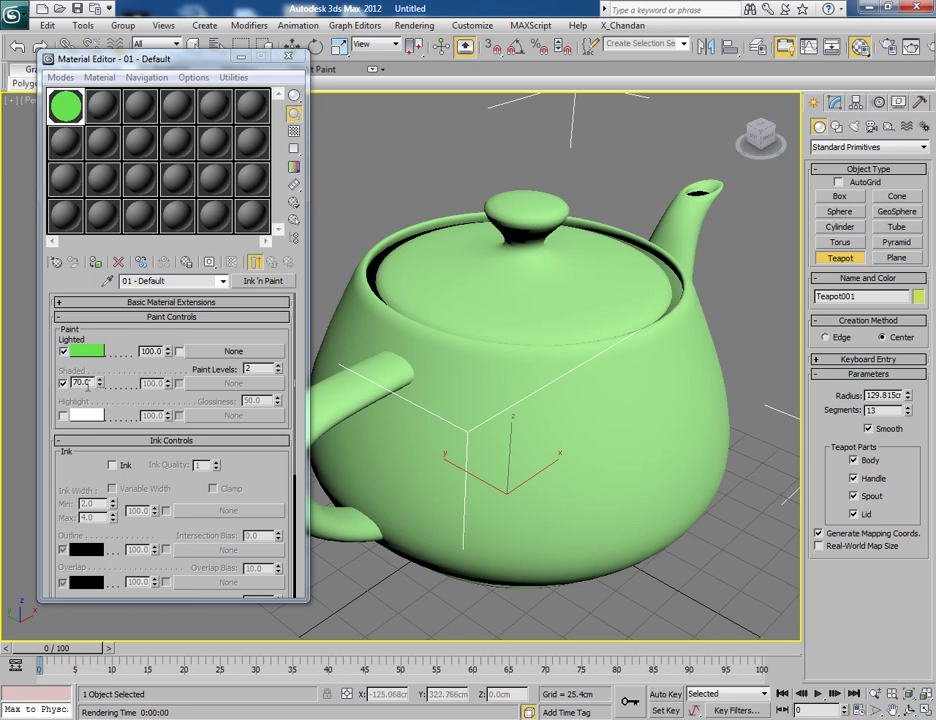
# Lower the material's Shaded value to 17.3, deselect the teapot and render the darker shading.
pyautogui.moveTo(99, 386)
pyautogui.mouseDown()
pyautogui.moveTo(150, 32)
pyautogui.moveTo(112, 24)
pyautogui.mouseUp()
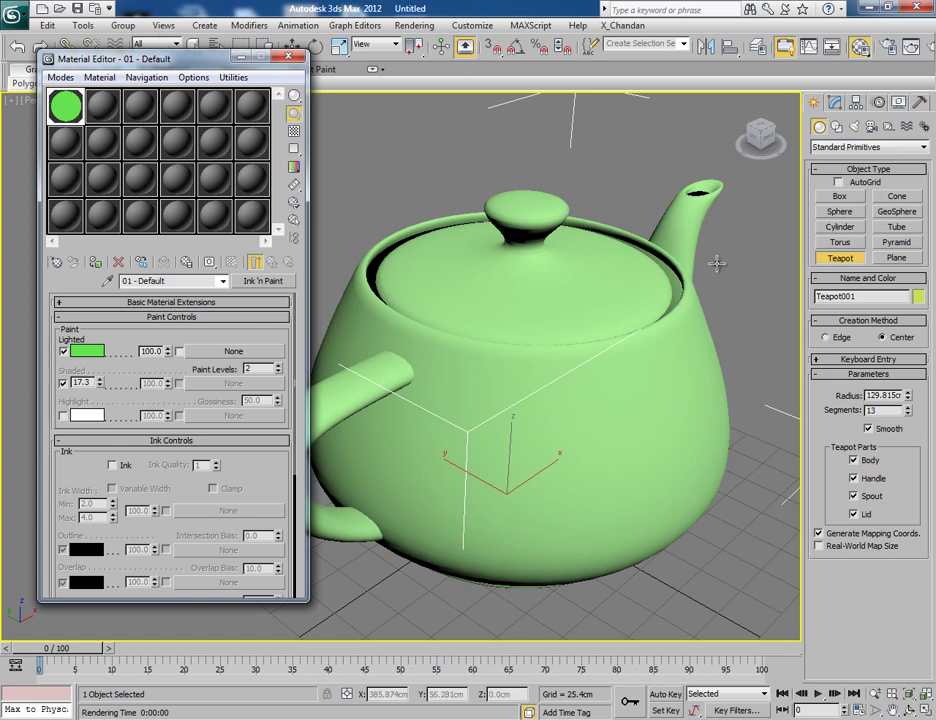
pyautogui.click(291, 45)
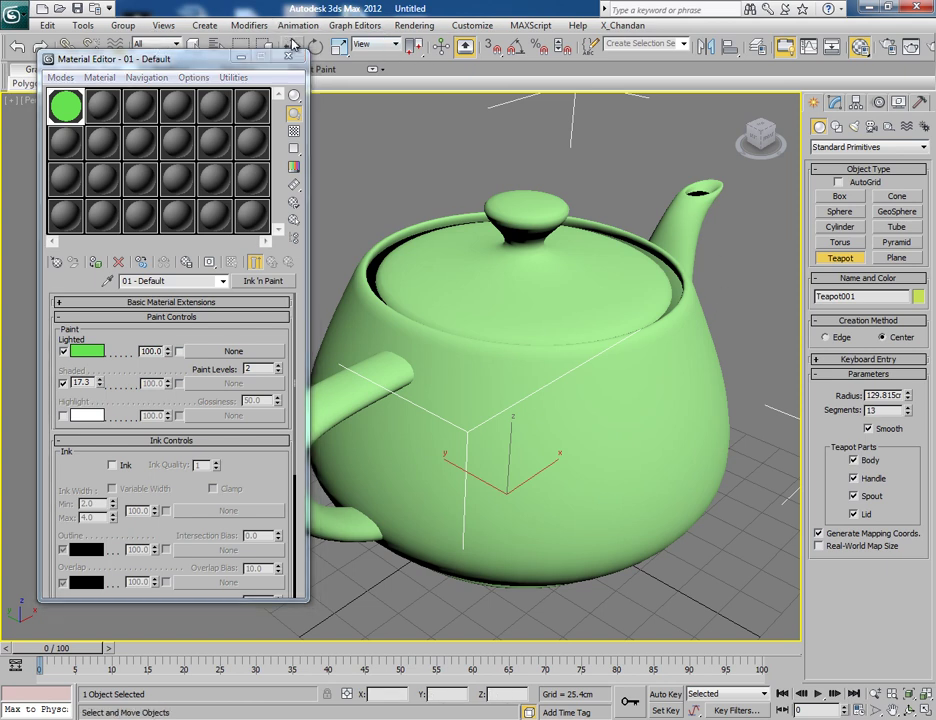
pyautogui.click(718, 270)
pyautogui.hotkey('shift', 'q')
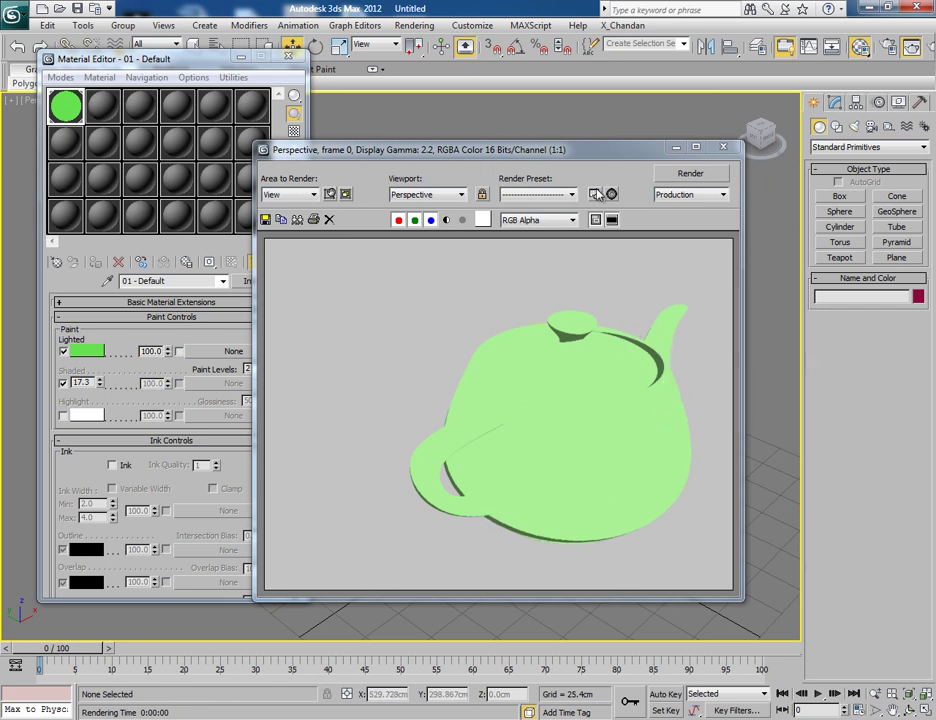
pyautogui.click(512, 106)
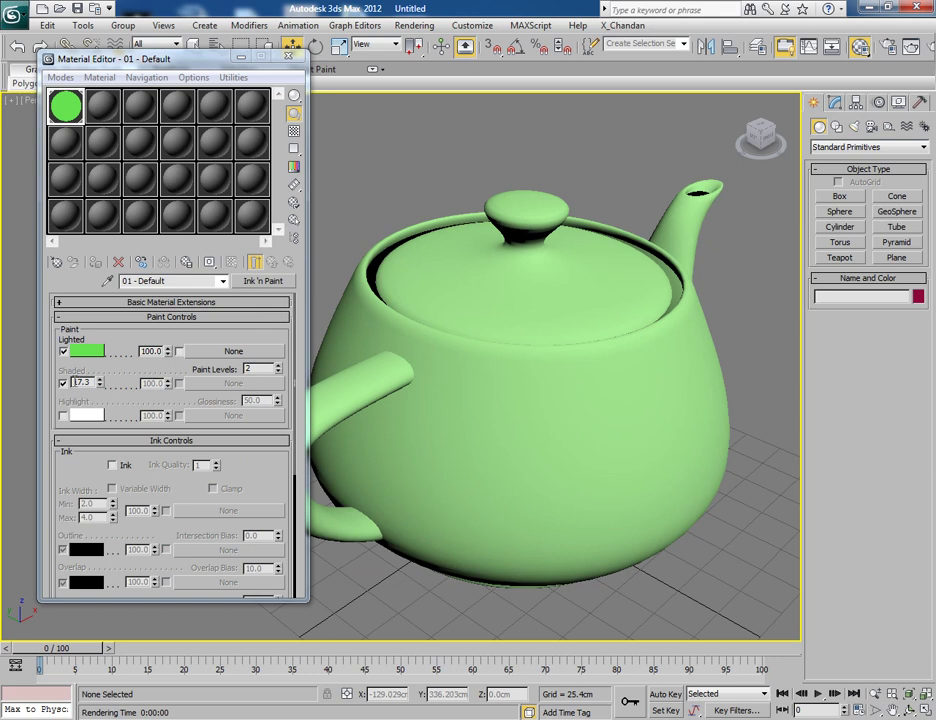
# Set the material's Shaded value back to 70.
pyautogui.doubleClick(80, 382)
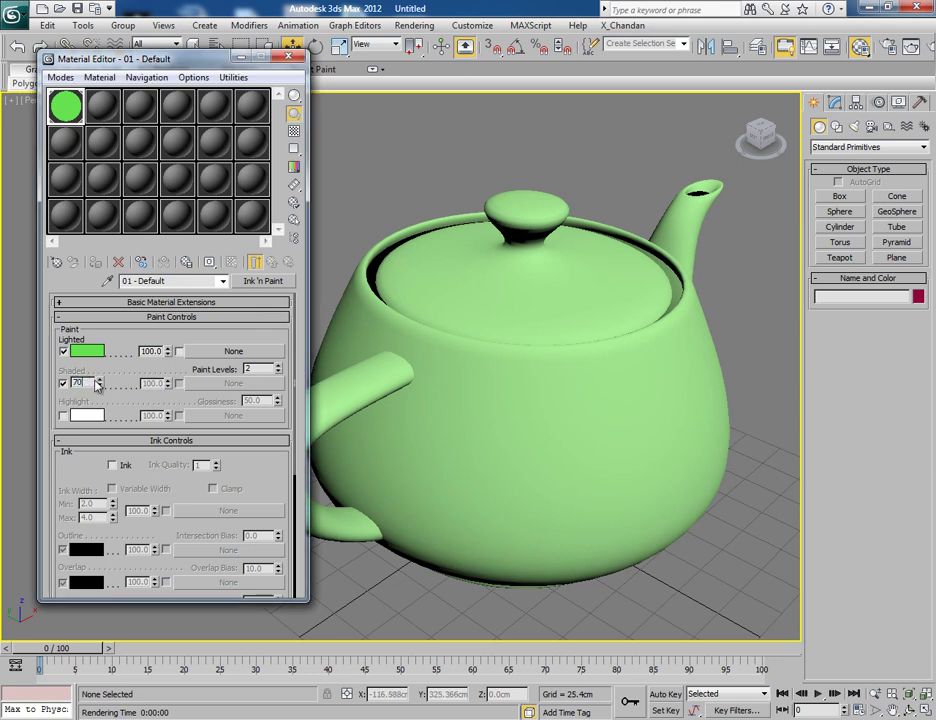
pyautogui.write('70')
pyautogui.click(752, 276)
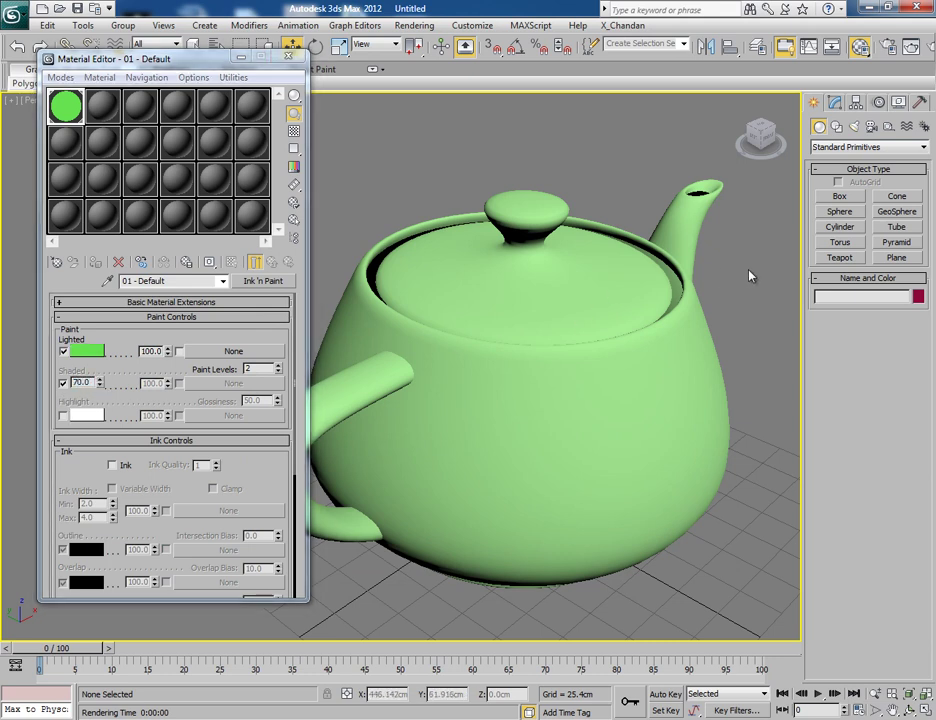
# Enable the white Highlight in the material's paint settings and render the teapot to check it.
pyautogui.moveTo(89, 465); pyautogui.dragTo(89, 389)
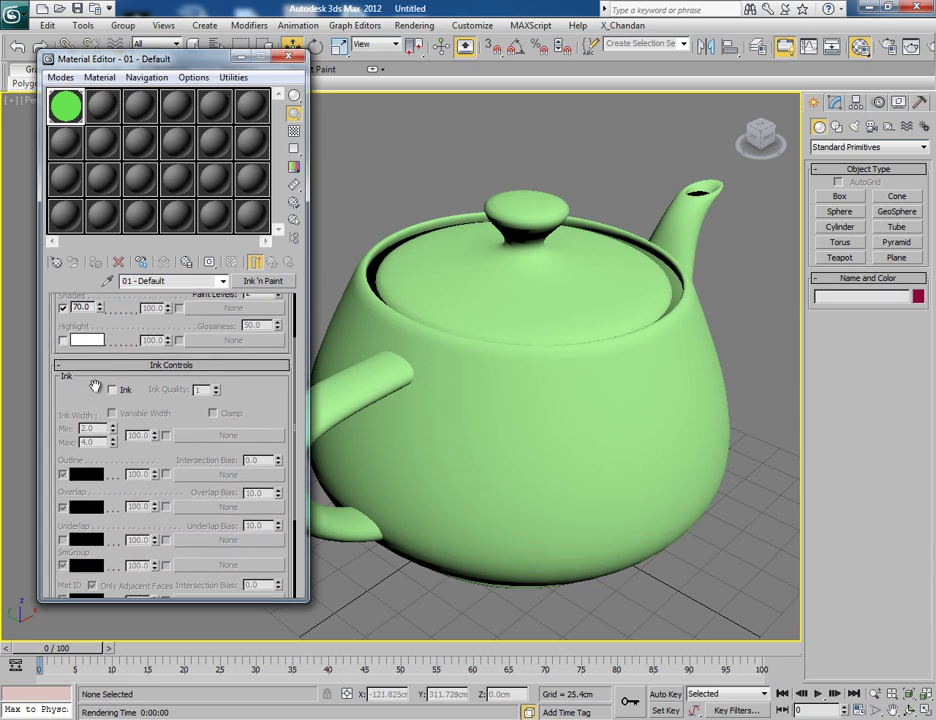
pyautogui.scroll(1, 63, 345)
pyautogui.click(63, 357)
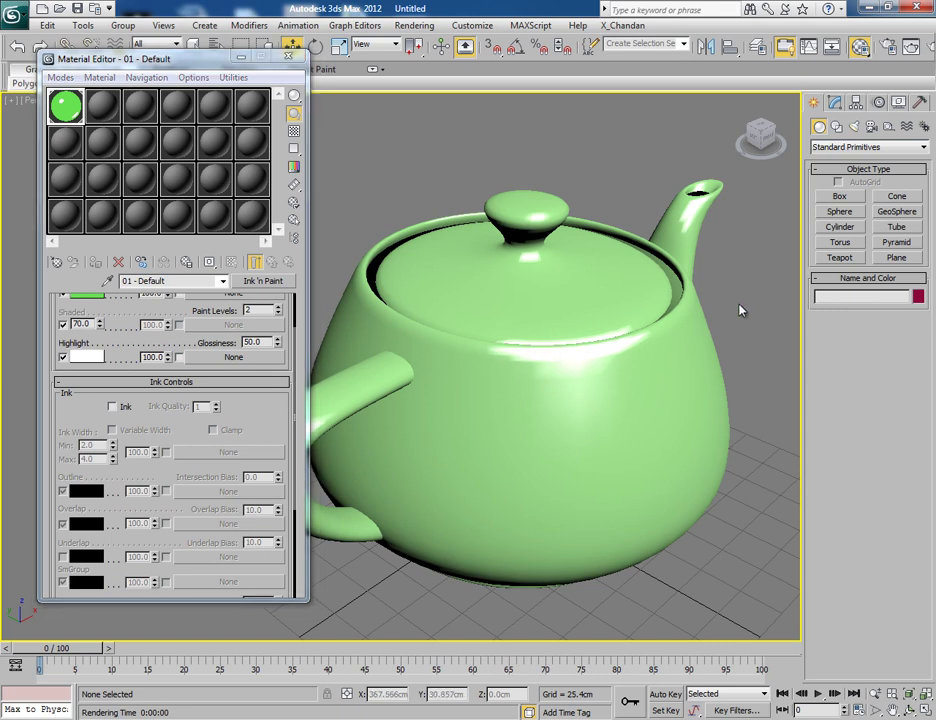
pyautogui.hotkey('shift', 'q')
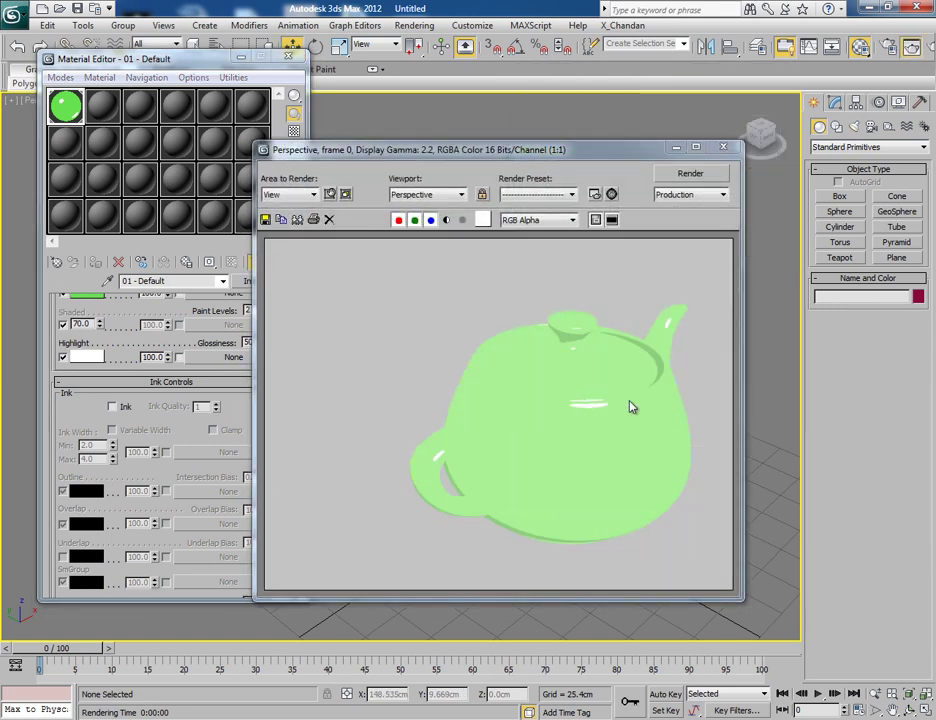
pyautogui.hotkey('alt', 'F4')
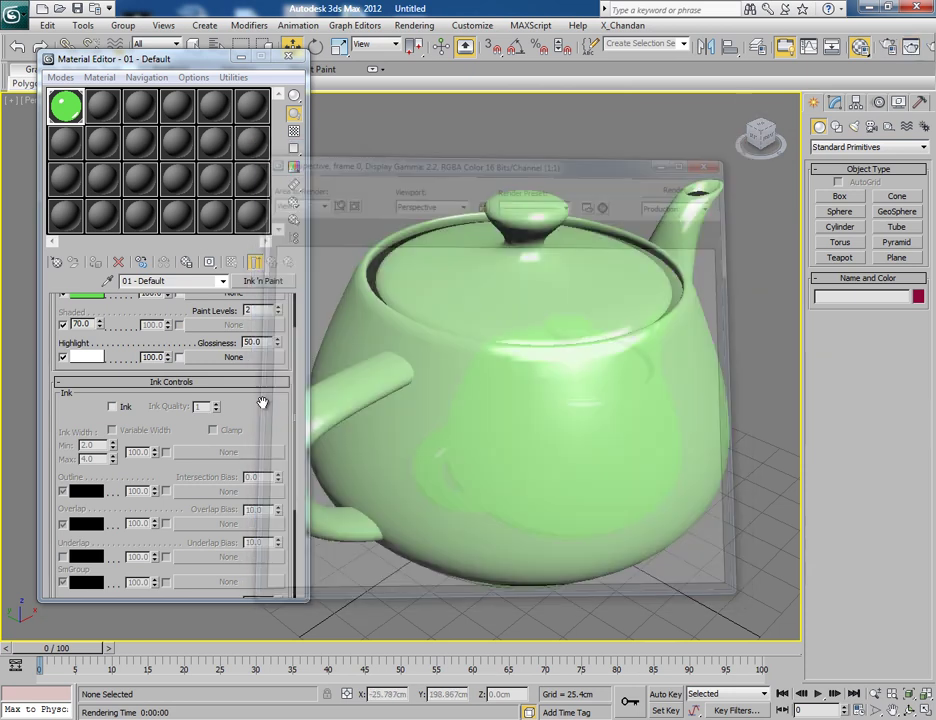
# Reduce the highlight's Glossiness to 22.6 and render the teapot with the broader highlight.
pyautogui.moveTo(281, 343); pyautogui.dragTo(292, 450)
pyautogui.moveTo(292, 508); pyautogui.dragTo(292, 545)
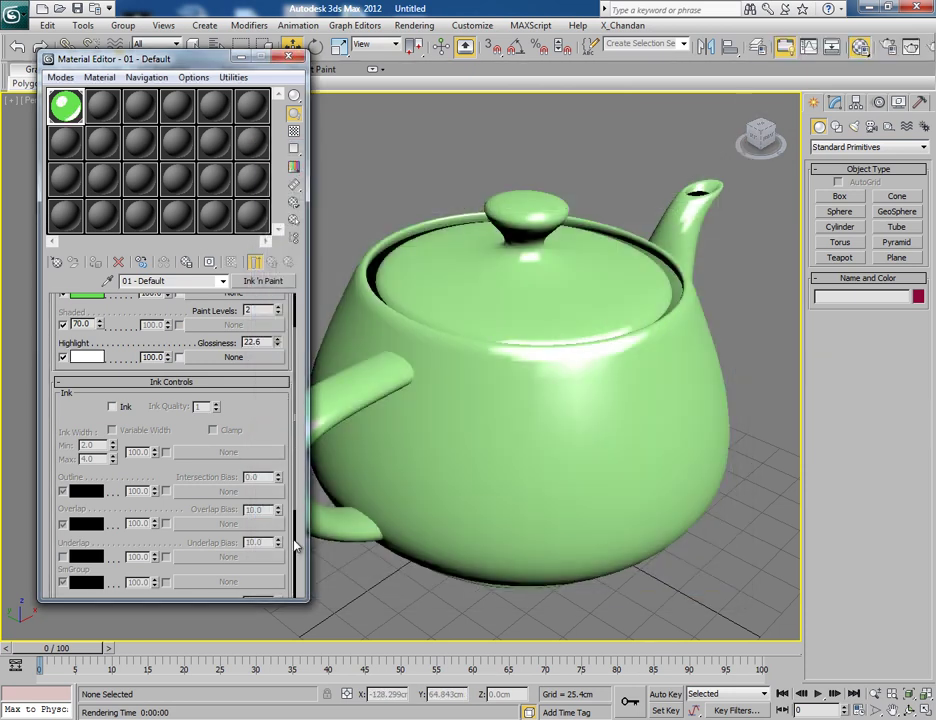
pyautogui.hotkey('shift', 'q')
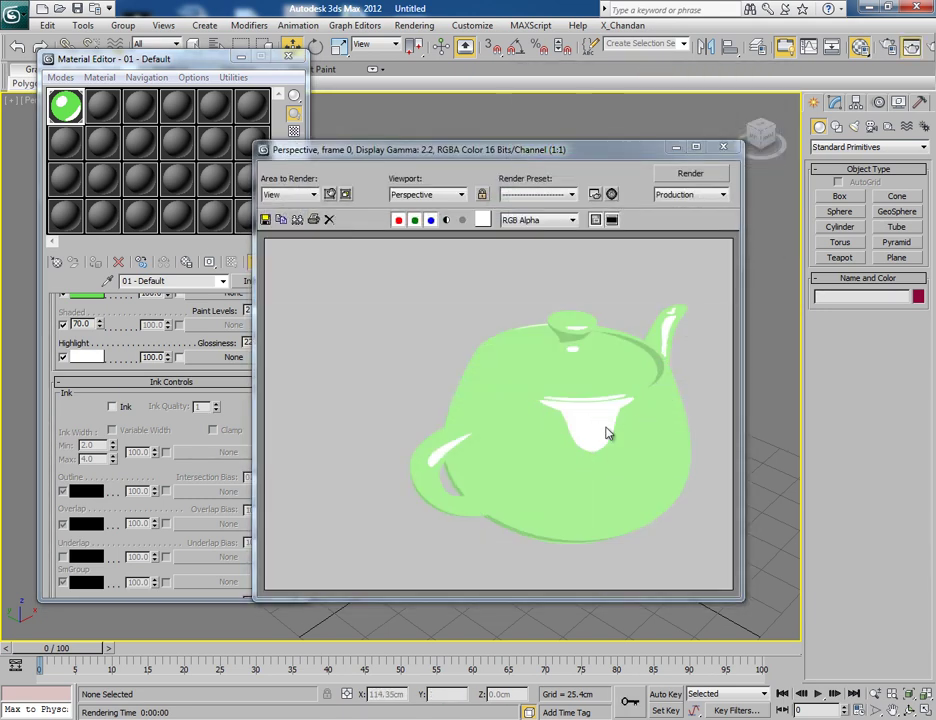
pyautogui.click(722, 147)
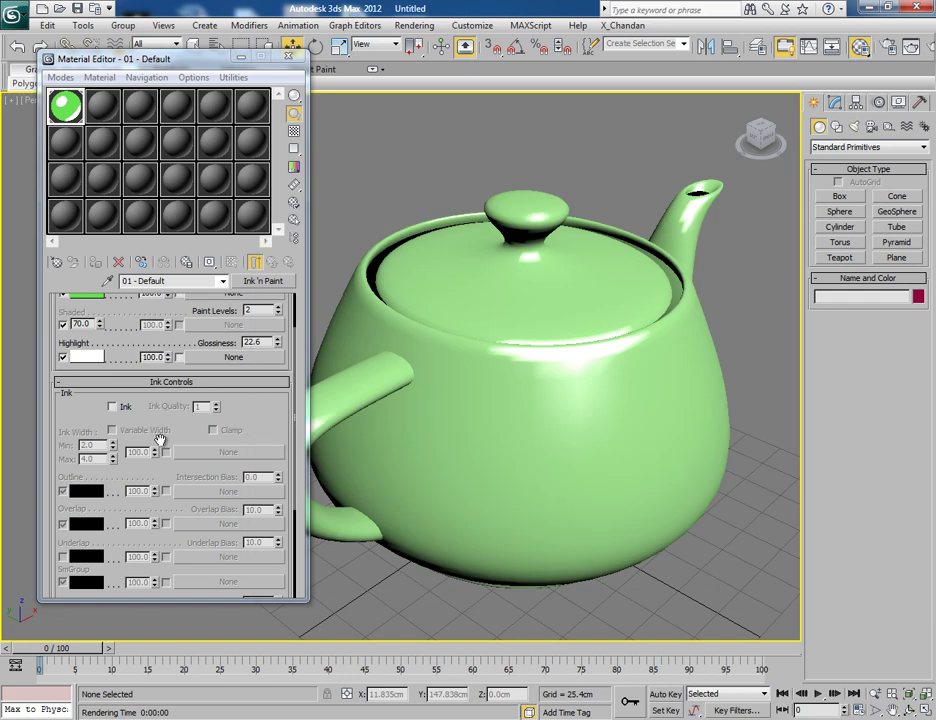
pyautogui.scroll(-1, 100, 388)
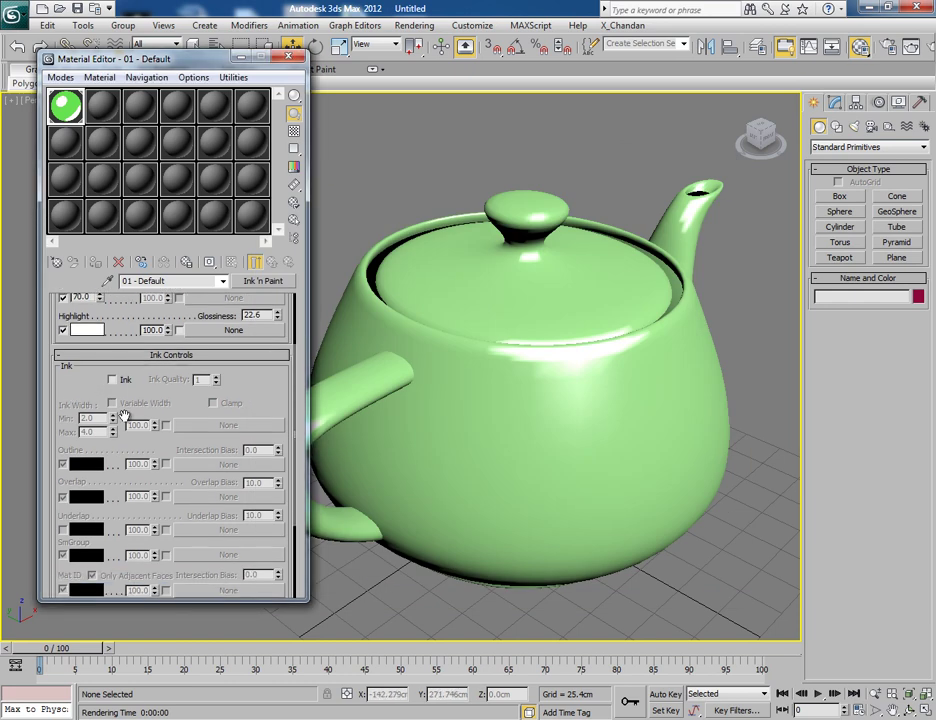
# Enable Ink on the material with Ink Quality 3, then a minimum ink width of 12.5, rendering the teapot after each change.
pyautogui.click(112, 380)
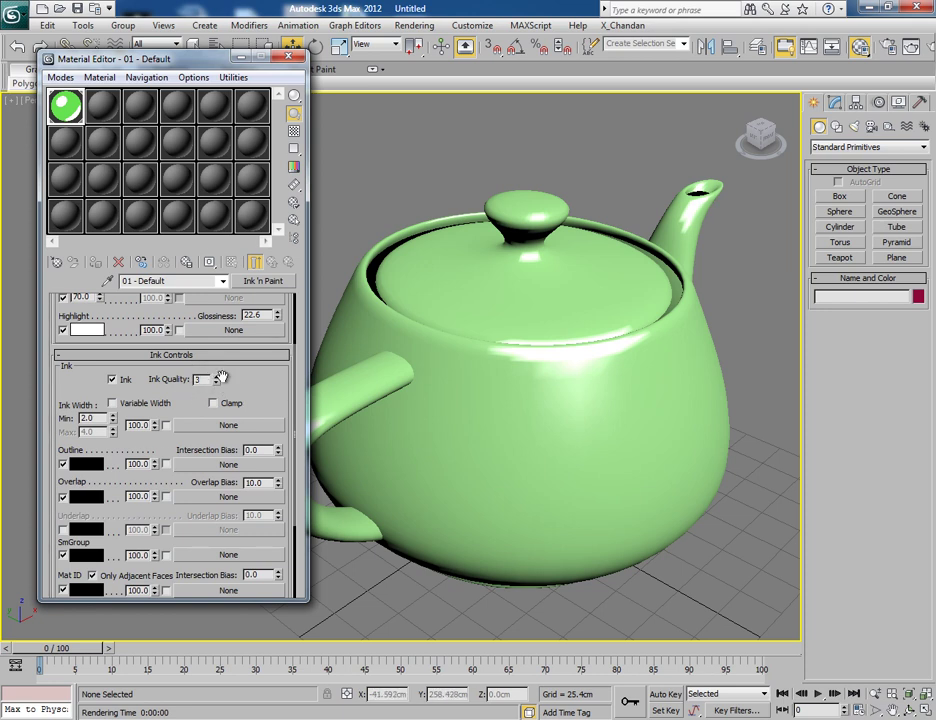
pyautogui.hotkey('shift', 'q')
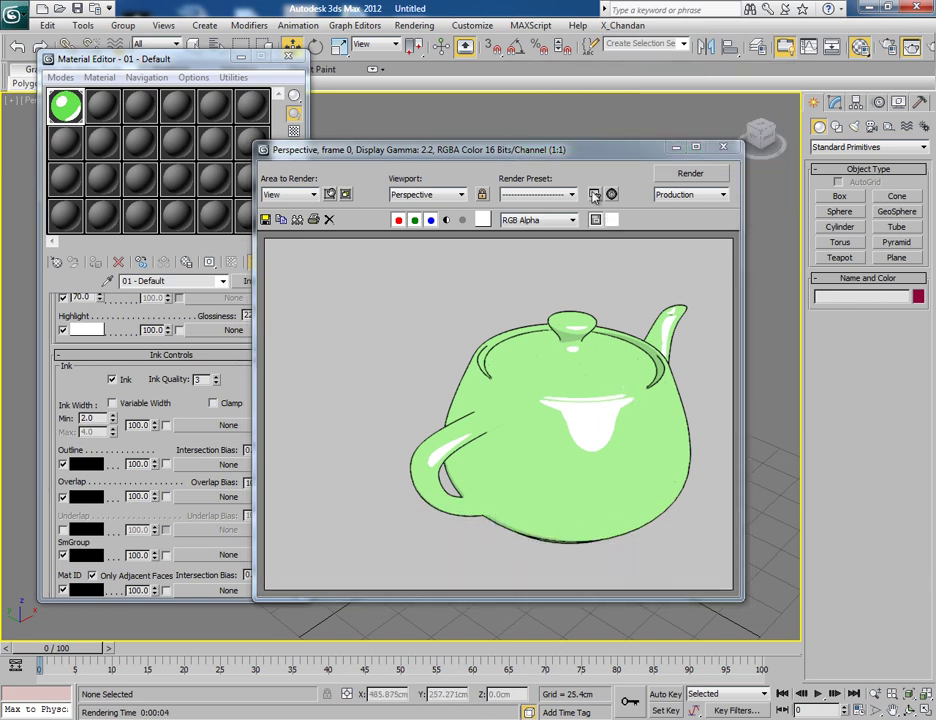
pyautogui.moveTo(416, 150); pyautogui.dragTo(504, 134)
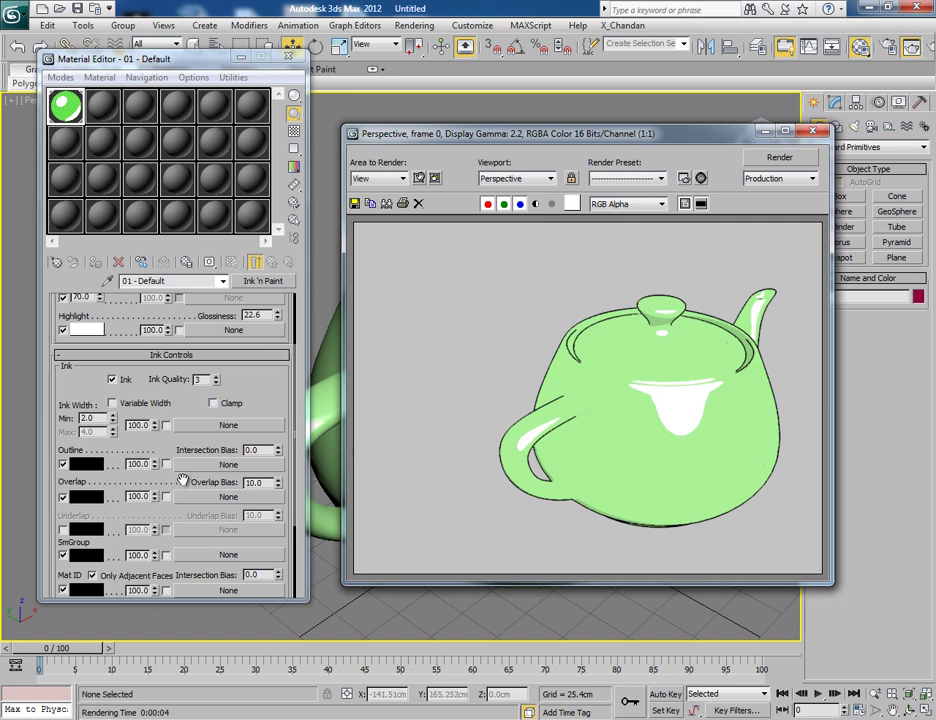
pyautogui.moveTo(113, 421)
pyautogui.mouseDown()
pyautogui.moveTo(101, 311)
pyautogui.moveTo(123, 341)
pyautogui.mouseUp()
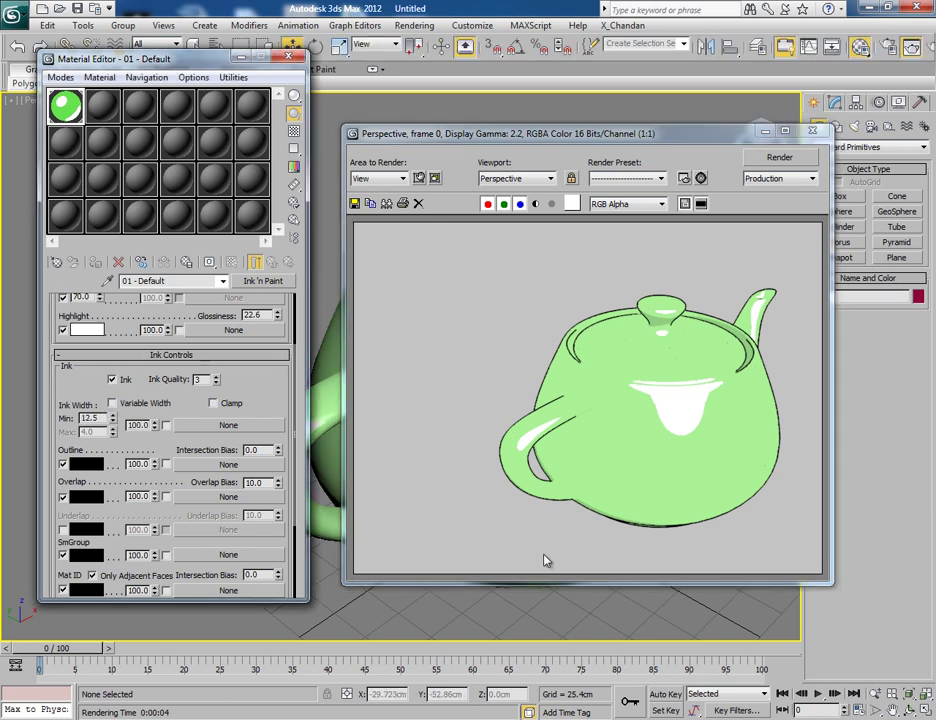
pyautogui.hotkey('shift', 'q')
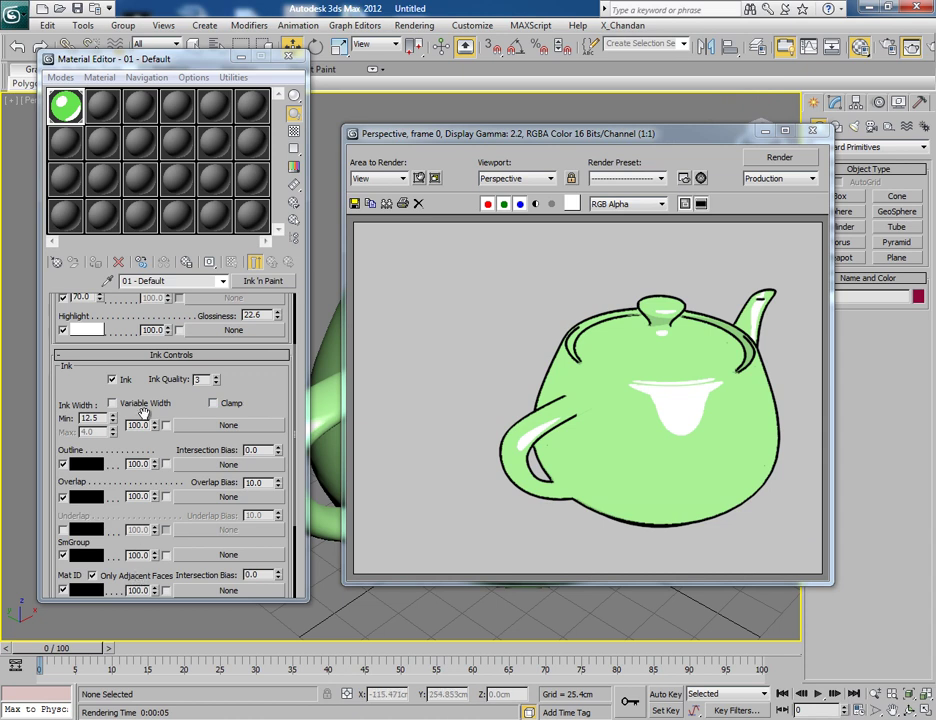
# Change the Outline ink color to blue and render the teapot to see which lines it affects.
pyautogui.click(86, 463)
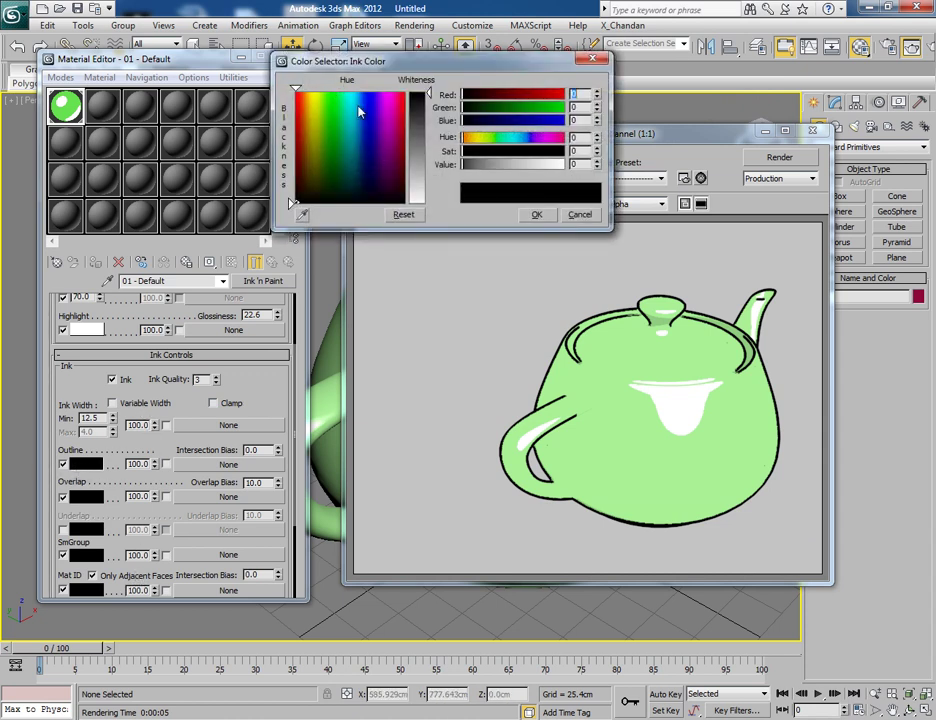
pyautogui.moveTo(359, 109); pyautogui.dragTo(382, 88)
pyautogui.click(536, 214)
pyautogui.hotkey('shift', 'q')
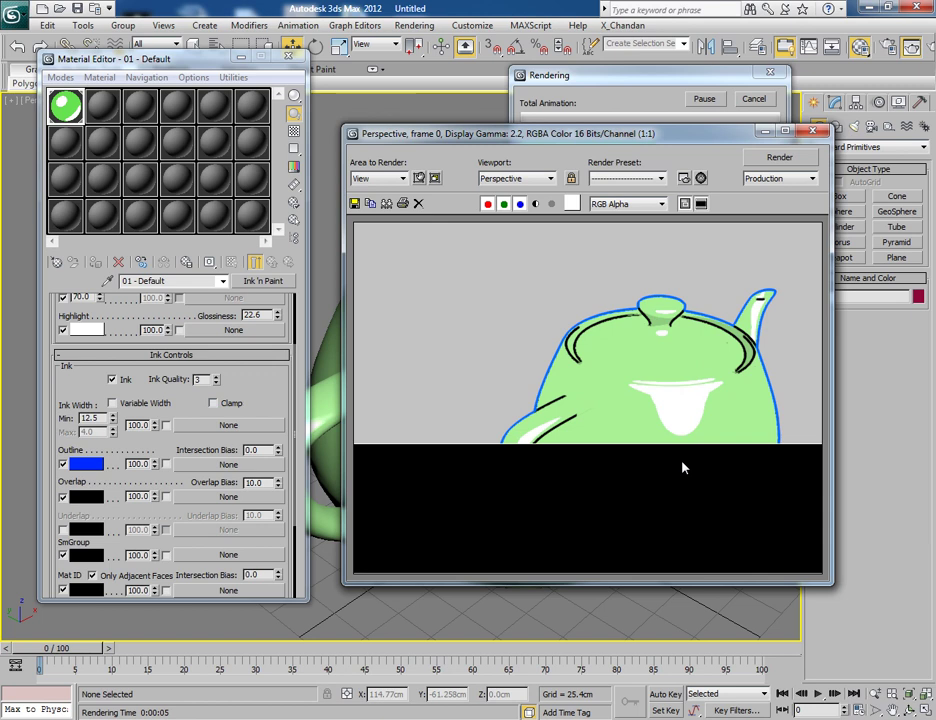
pyautogui.click(812, 131)
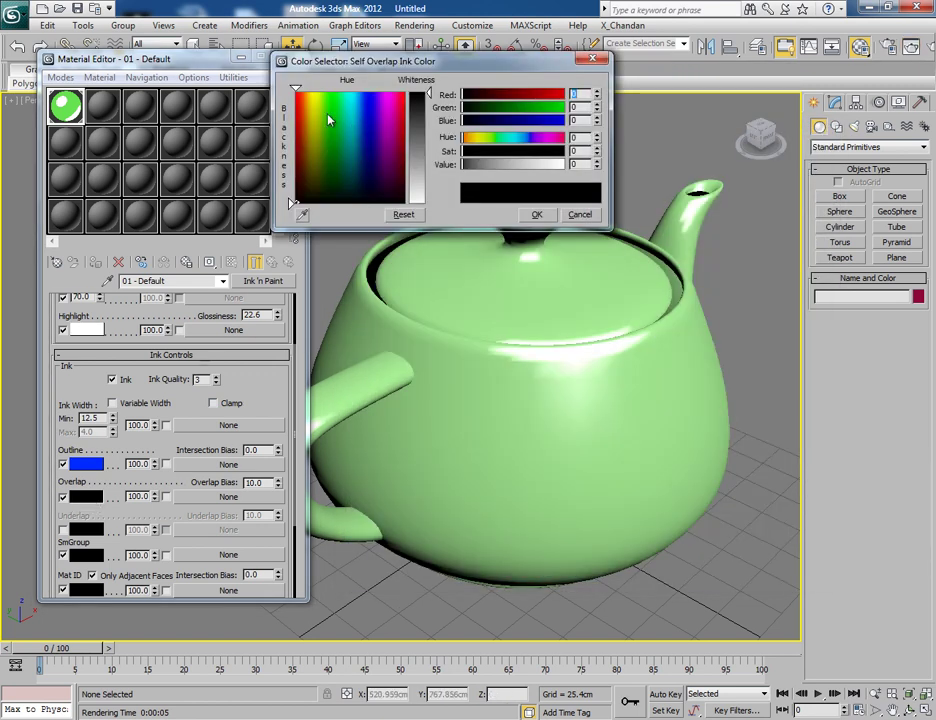
# Change the Overlap ink color to red and render the teapot to identify the overlap lines.
pyautogui.moveTo(312, 113); pyautogui.dragTo(311, 92)
pyautogui.moveTo(389, 117); pyautogui.dragTo(292, 93)
pyautogui.click(537, 214)
pyautogui.hotkey('shift', 'q')
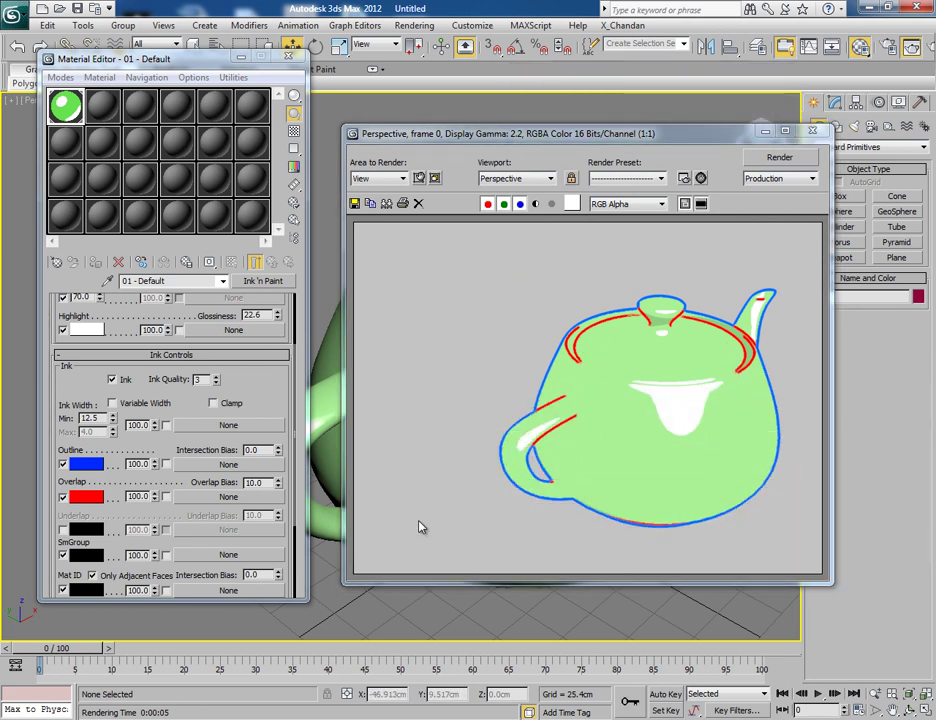
# Set the Overlap and Outline ink colors back to black.
pyautogui.click(84, 498)
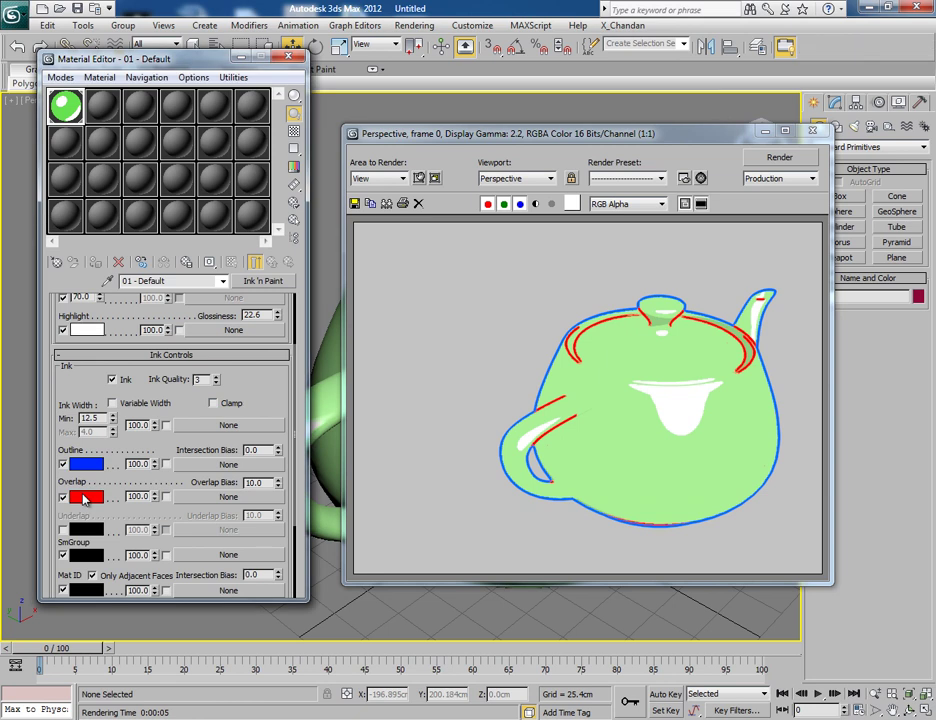
pyautogui.moveTo(300, 95); pyautogui.dragTo(293, 204)
pyautogui.click(538, 216)
pyautogui.click(86, 464)
pyautogui.moveTo(300, 95); pyautogui.dragTo(295, 204)
pyautogui.click(536, 218)
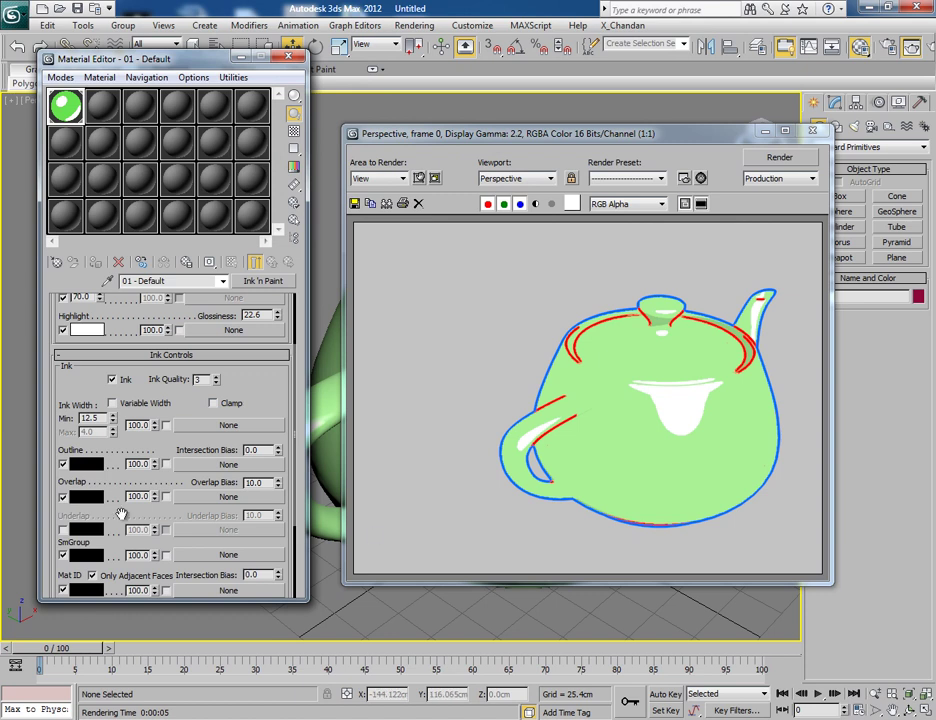
# Enable Underlap ink and render the teapot, then lower the Underlap Bias to 3.1 and render again.
pyautogui.click(64, 530)
pyautogui.hotkey('shift', 'q')
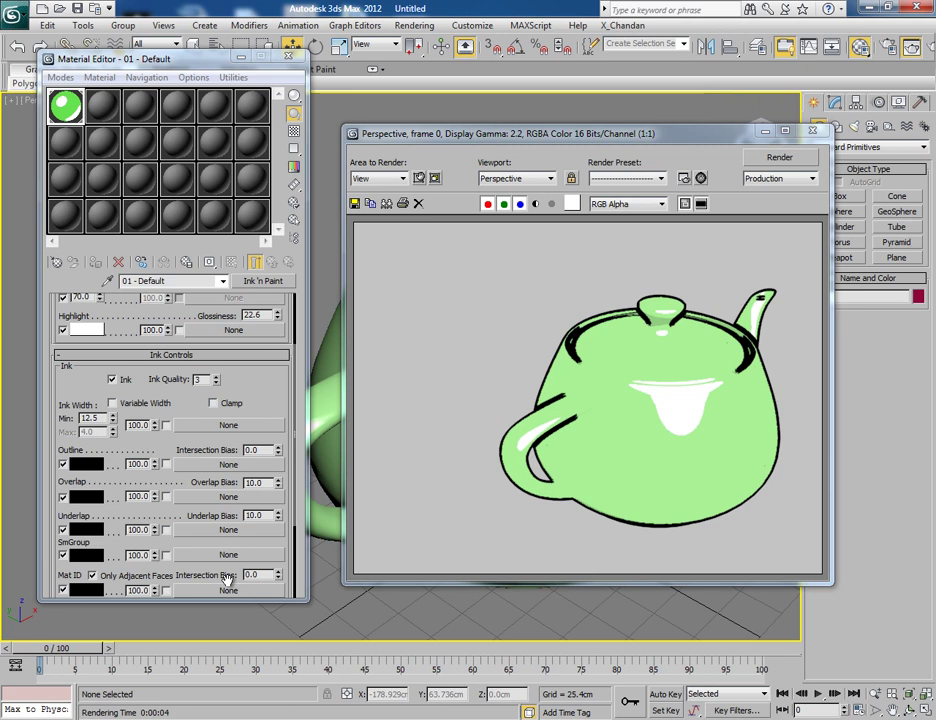
pyautogui.moveTo(281, 518); pyautogui.dragTo(367, 612)
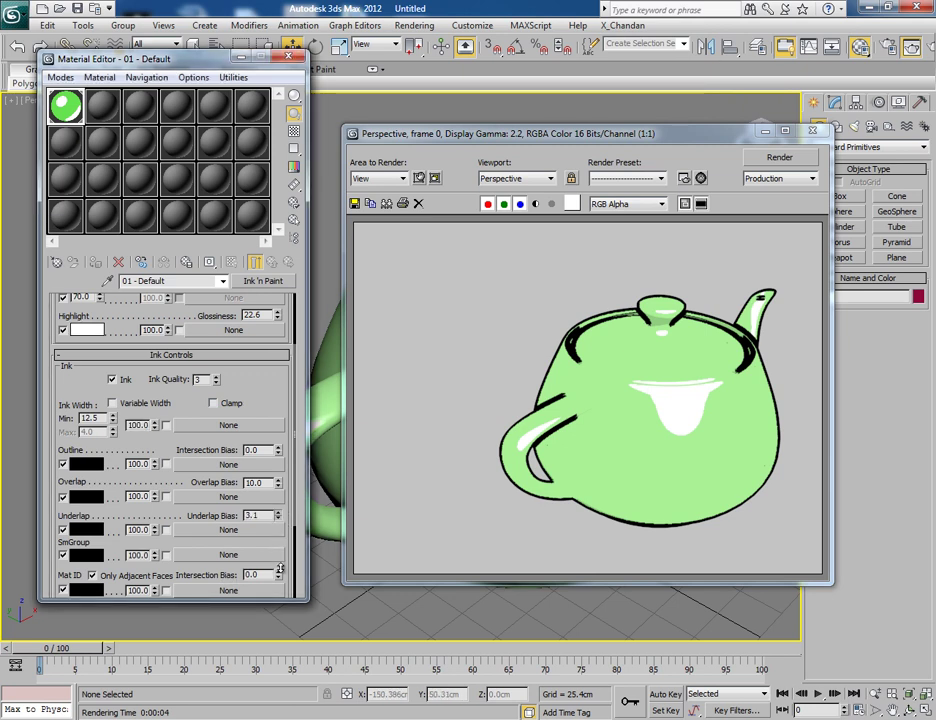
pyautogui.hotkey('shift', 'q')
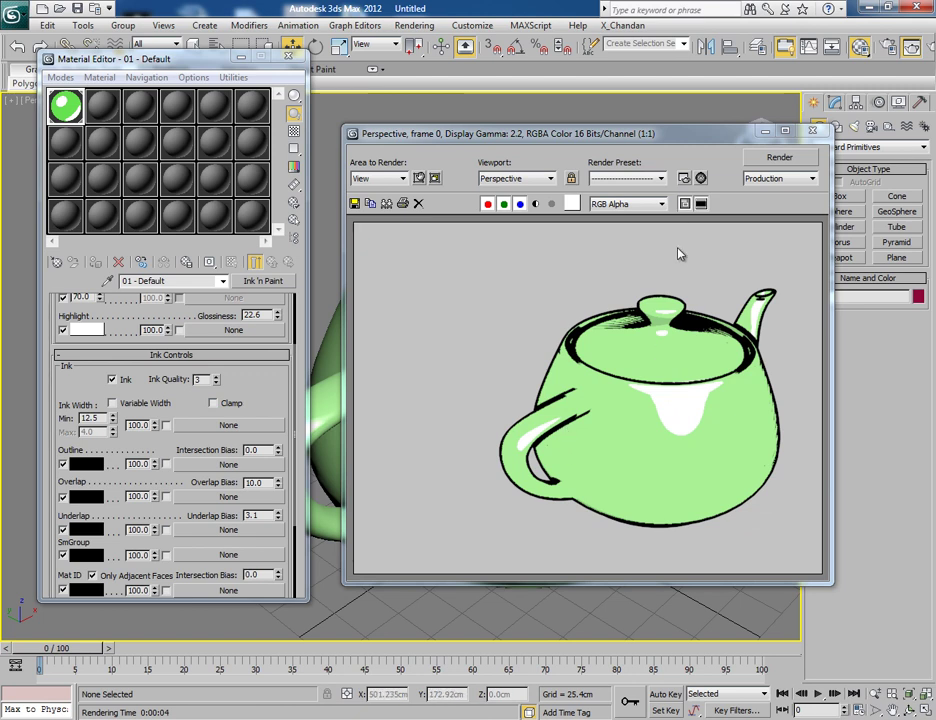
# Inspect the ink lines around the rendered handle, then reset the Underlap Bias to 10 and disable Underlap.
pyautogui.moveTo(646, 141); pyautogui.dragTo(578, 143)
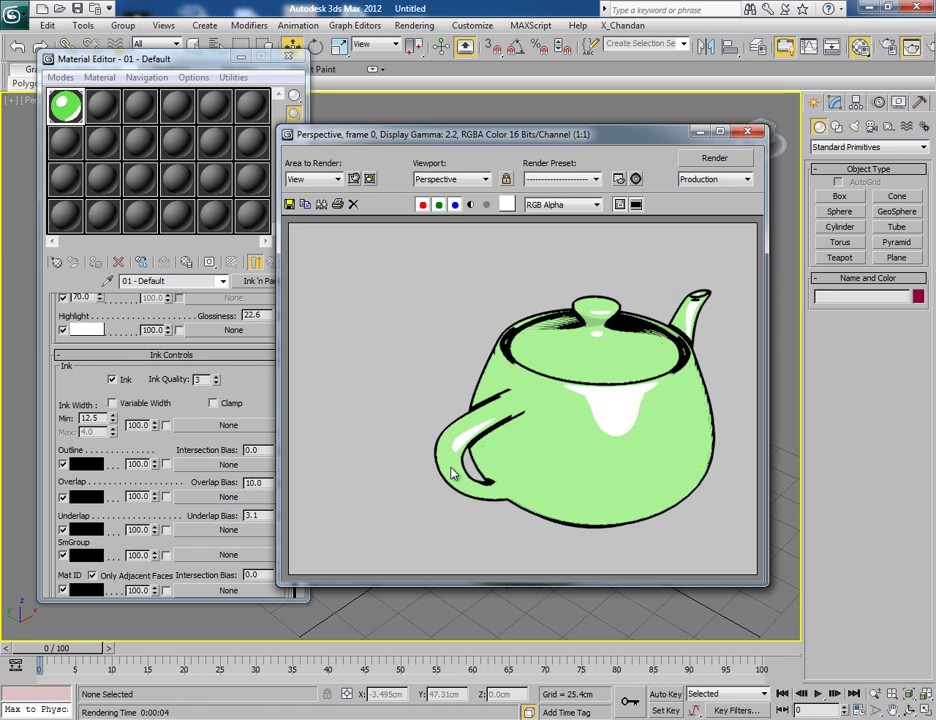
pyautogui.scroll(1, 450, 463)
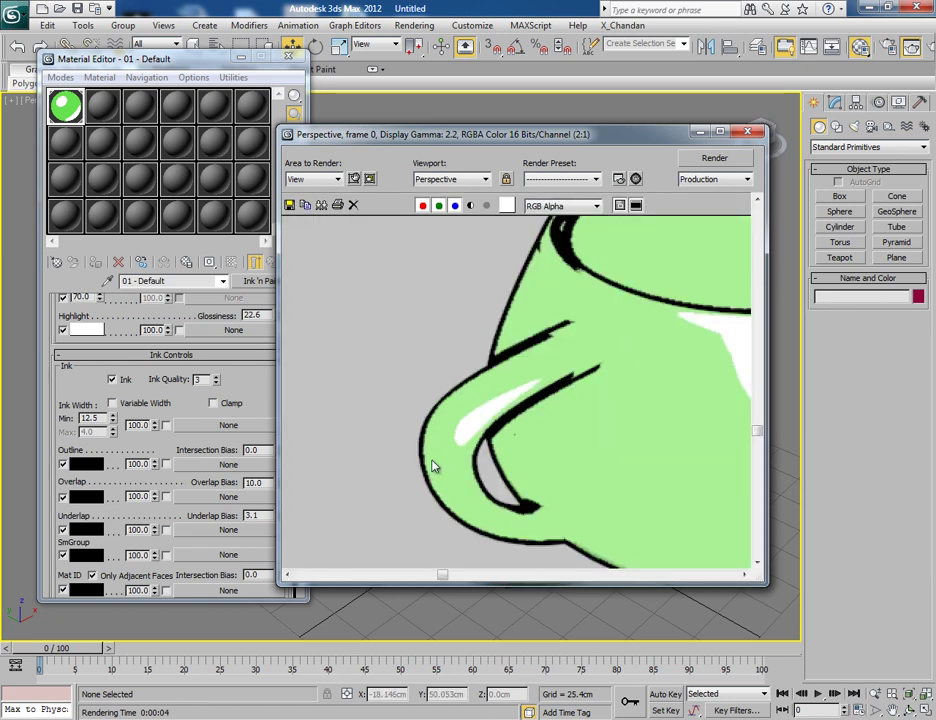
pyautogui.scroll(-1, 514, 412)
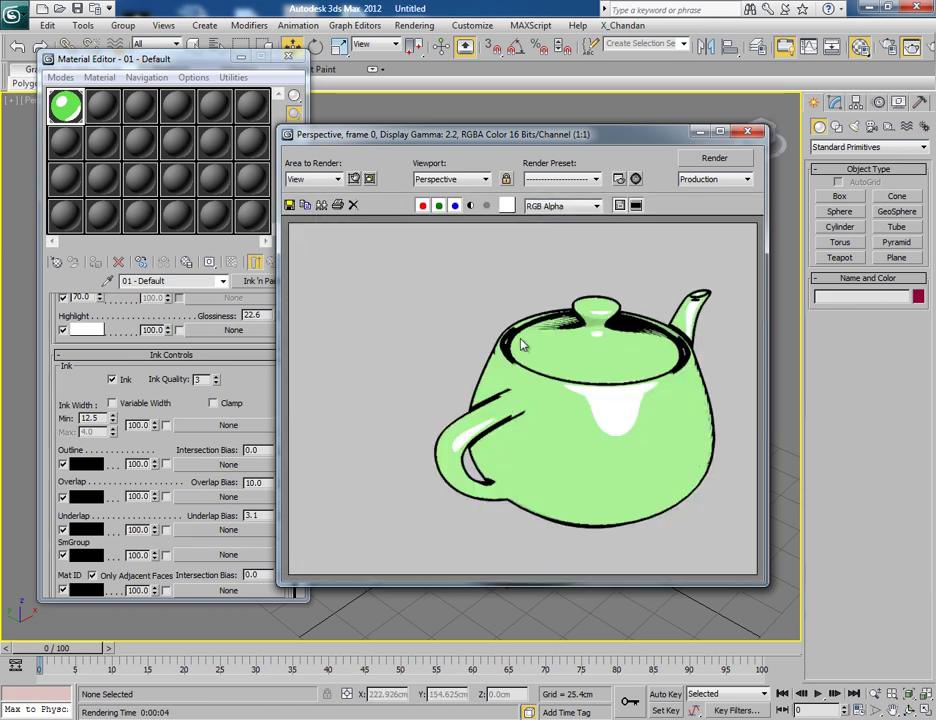
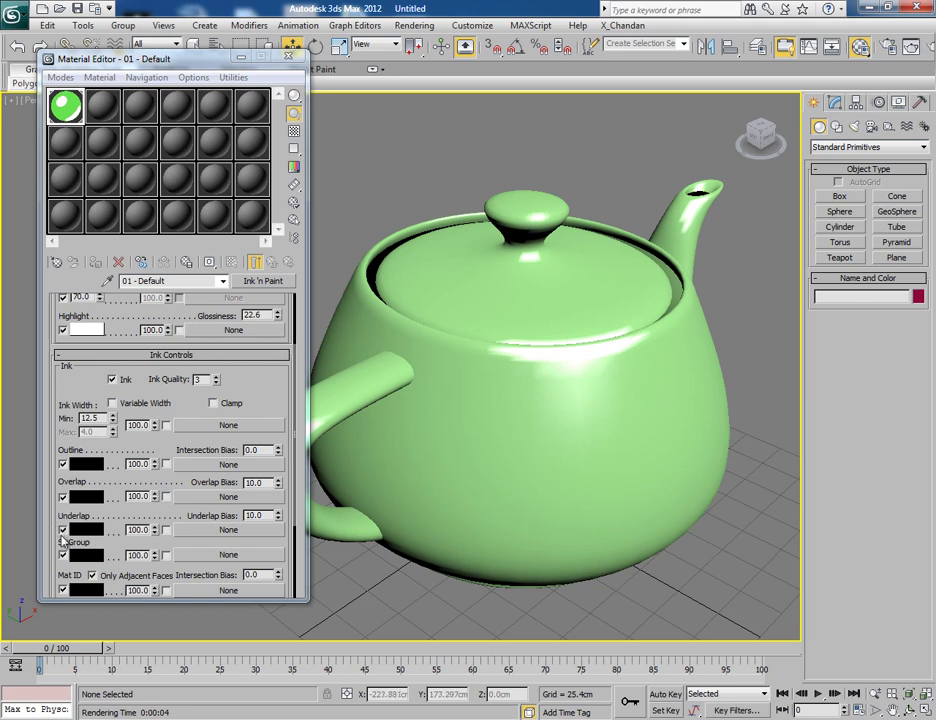
pyautogui.click(63, 529)
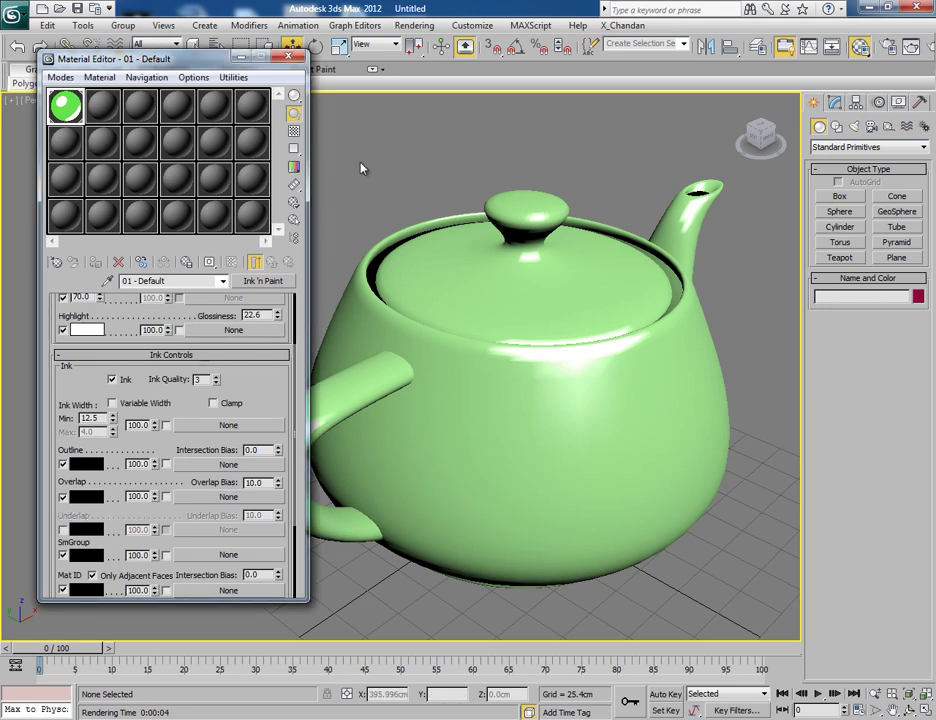
# Assign mental ray Renderer as the production renderer and render the teapot with it, closing the render when done.
pyautogui.click(414, 25)
pyautogui.click(432, 60)
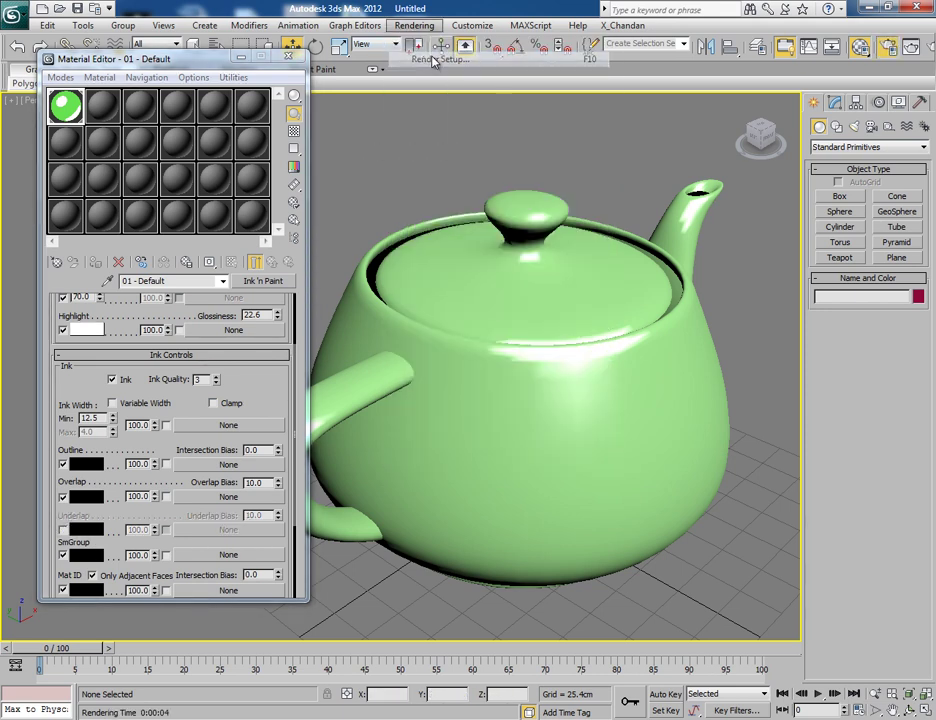
pyautogui.scroll(-2, 345, 350)
pyautogui.scroll(-3, 345, 350)
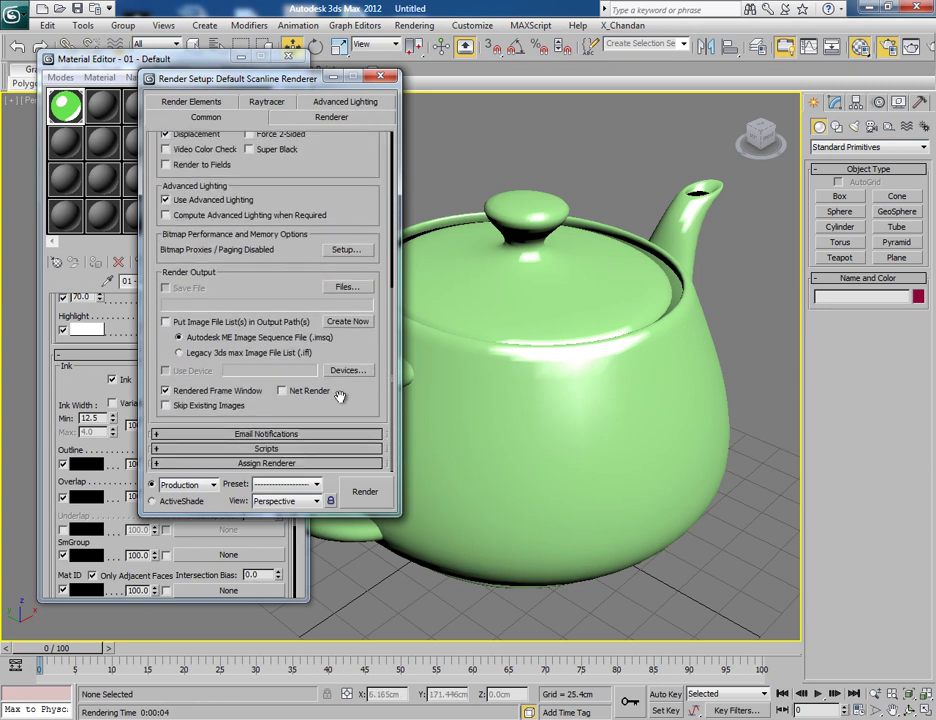
pyautogui.click(300, 464)
pyautogui.scroll(-1, 288, 398)
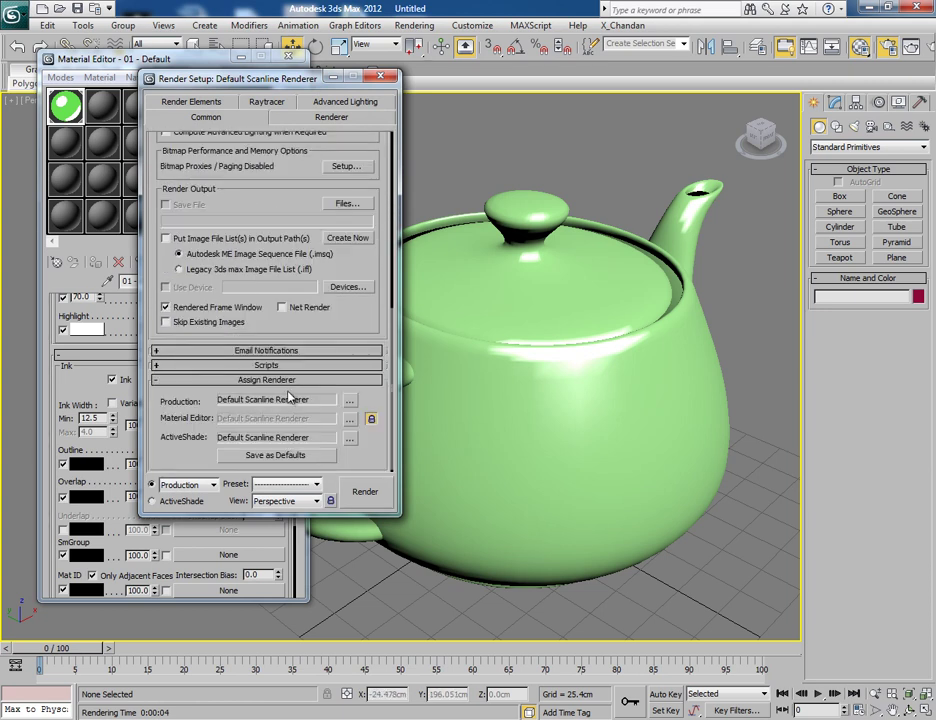
pyautogui.click(349, 400)
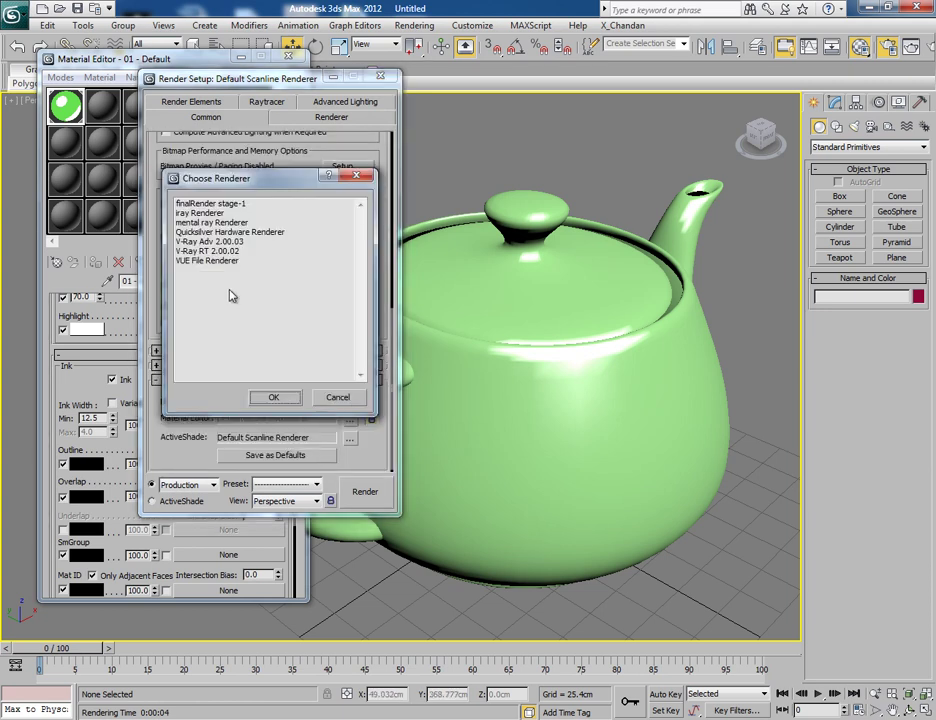
pyautogui.doubleClick(212, 222)
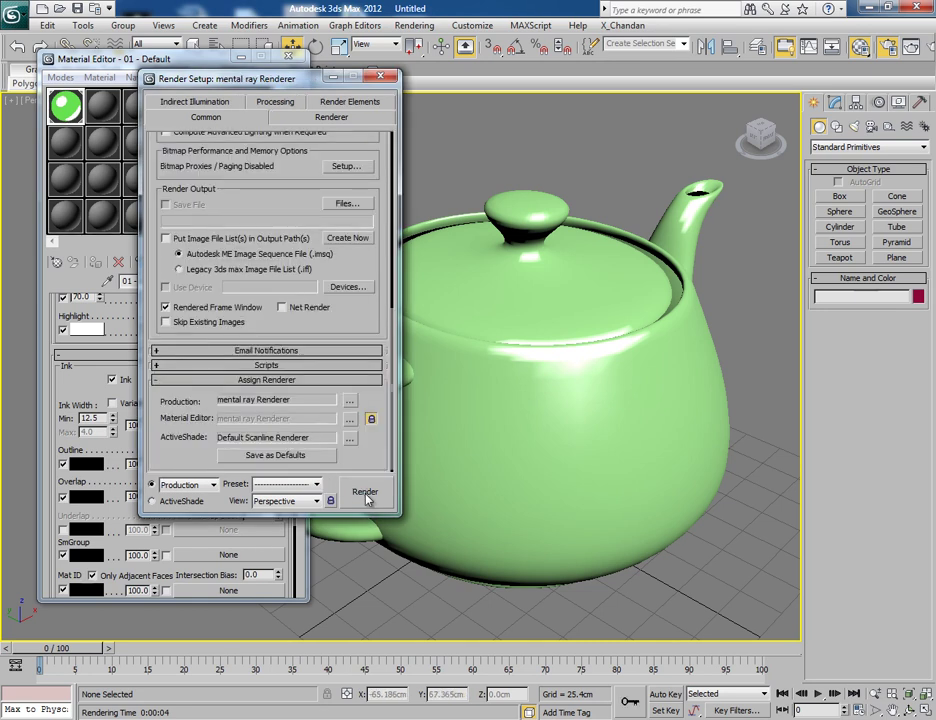
pyautogui.click(365, 492)
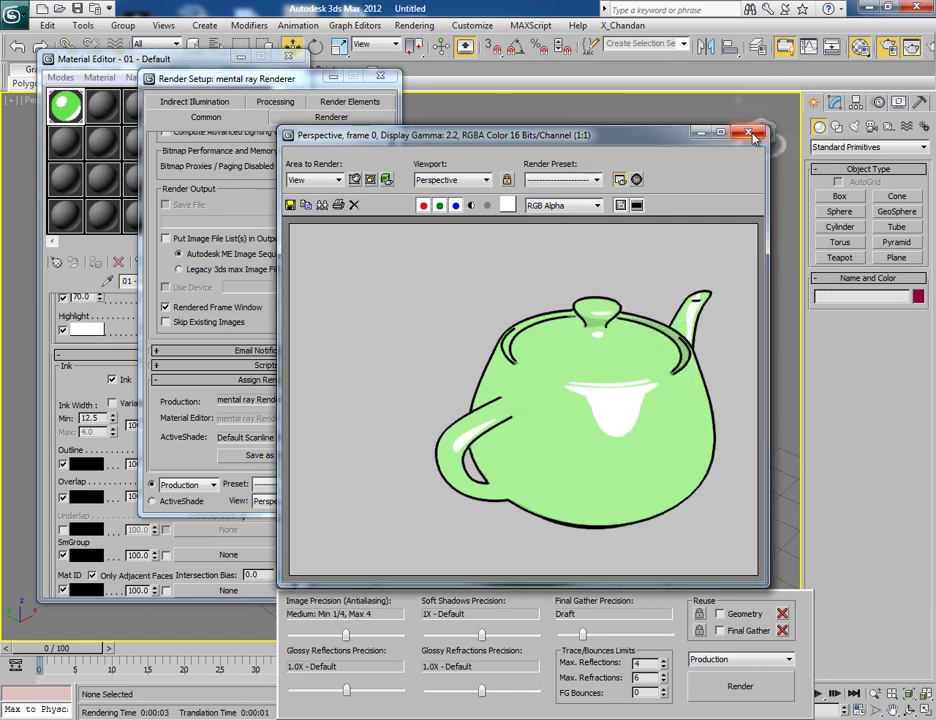
pyautogui.press('Escape')
# Disable Ink on the material and collapse its Ink Controls and DirectX Manager settings.
pyautogui.moveTo(294, 80); pyautogui.dragTo(484, 92)
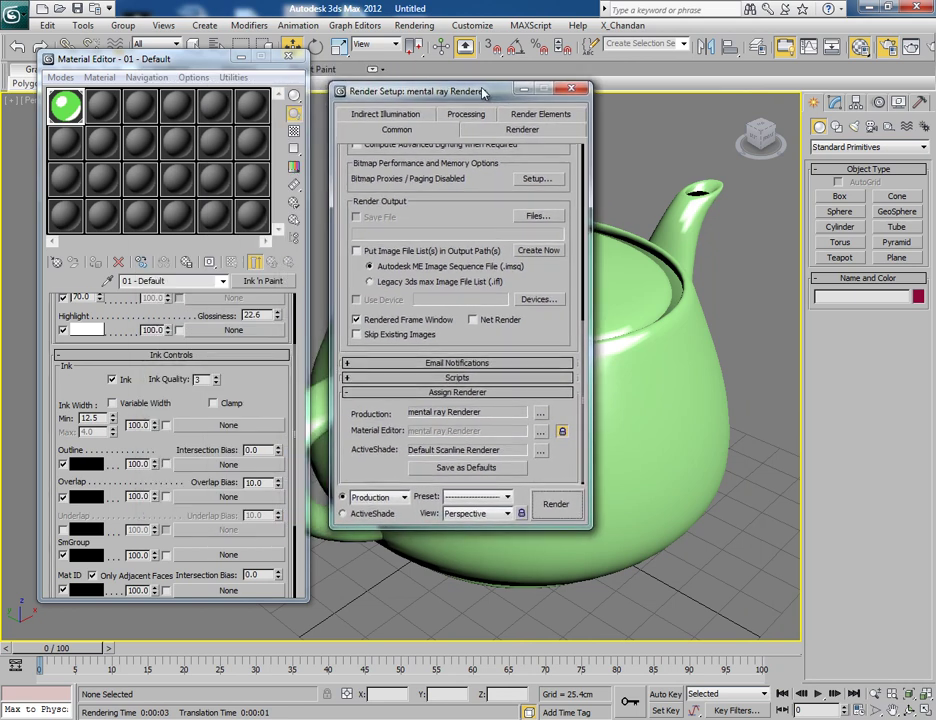
pyautogui.click(112, 380)
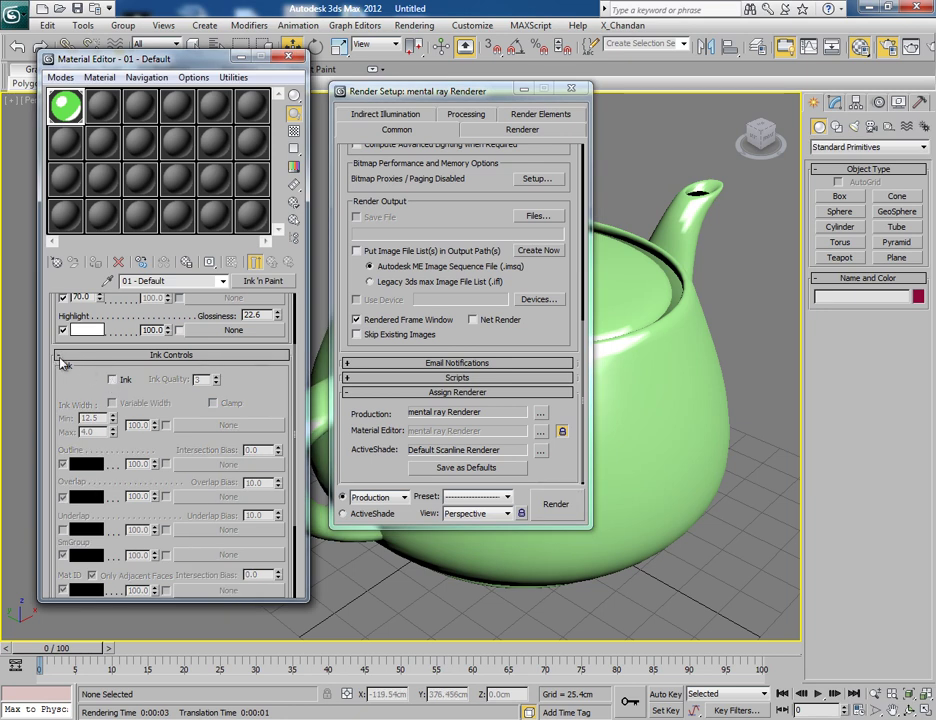
pyautogui.click(60, 356)
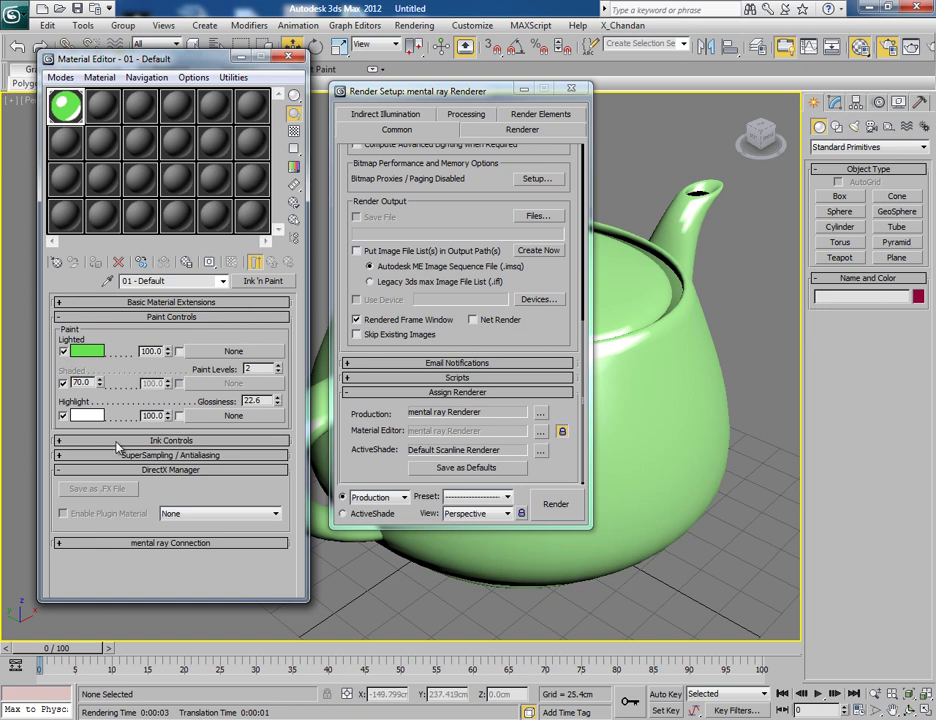
pyautogui.click(66, 470)
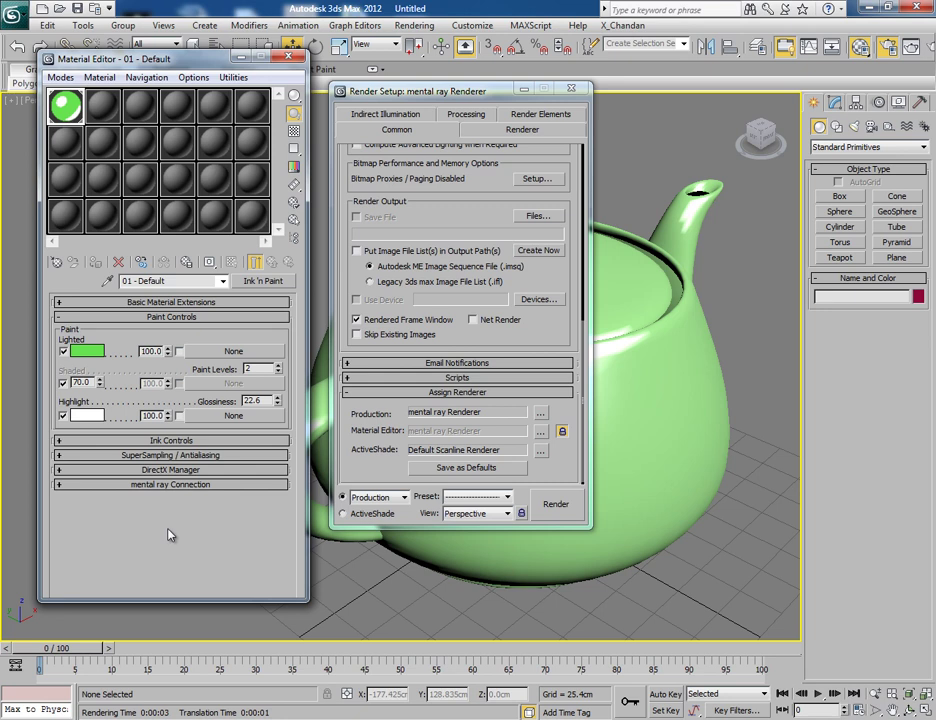
# Enable Contours in the mental ray renderer's Camera Effects settings.
pyautogui.click(521, 131)
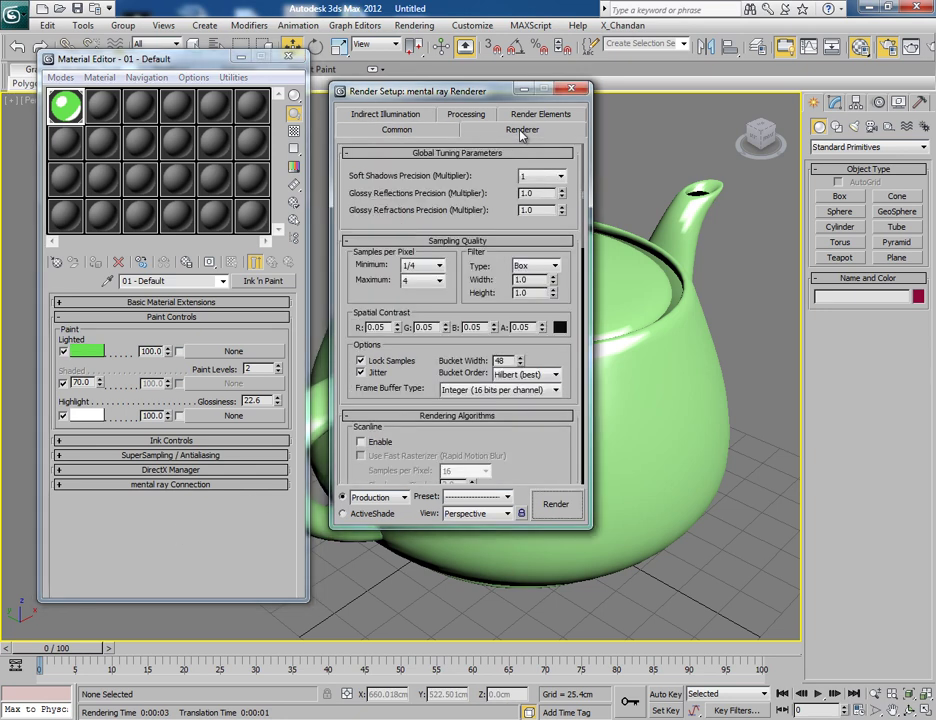
pyautogui.scroll(-5, 528, 432)
pyautogui.scroll(-8, 472, 390)
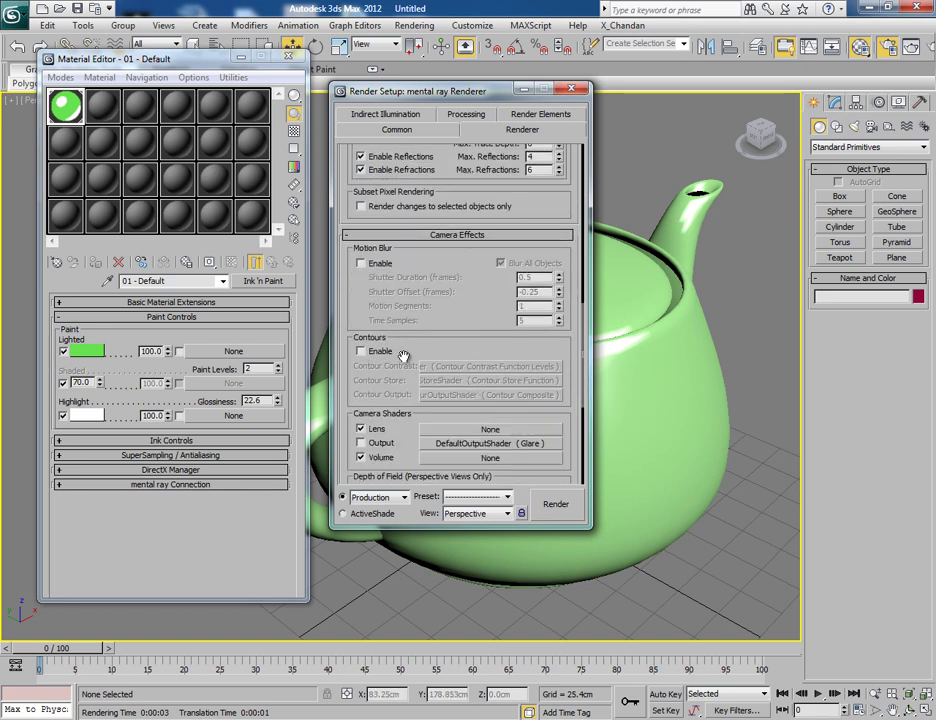
pyautogui.click(361, 352)
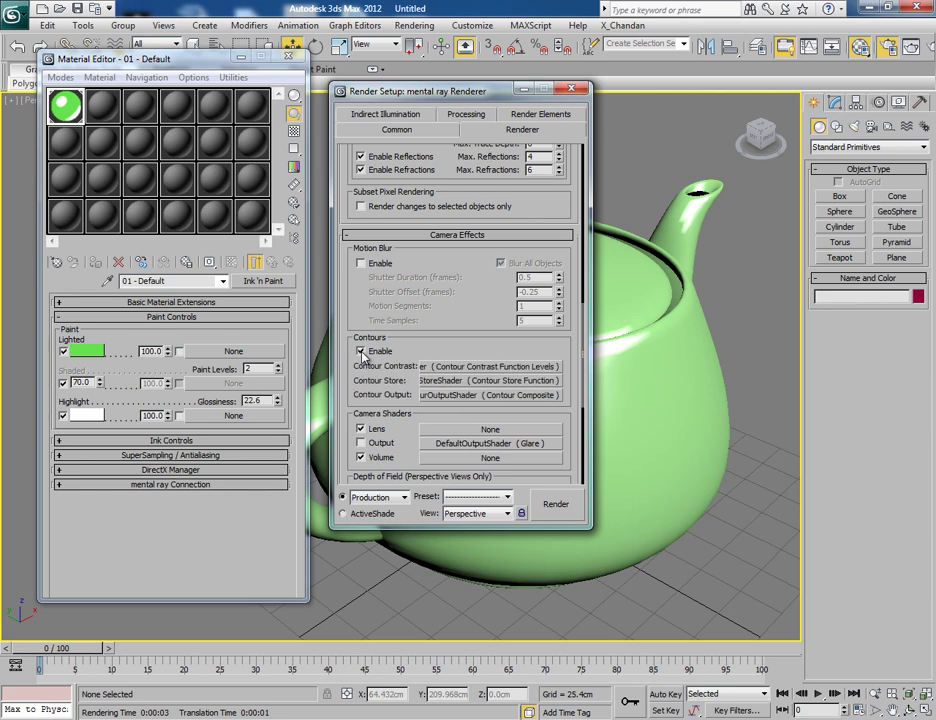
# Assign a Contour Simple shader to the material's Contour slot in its mental ray Connection settings.
pyautogui.click(71, 485)
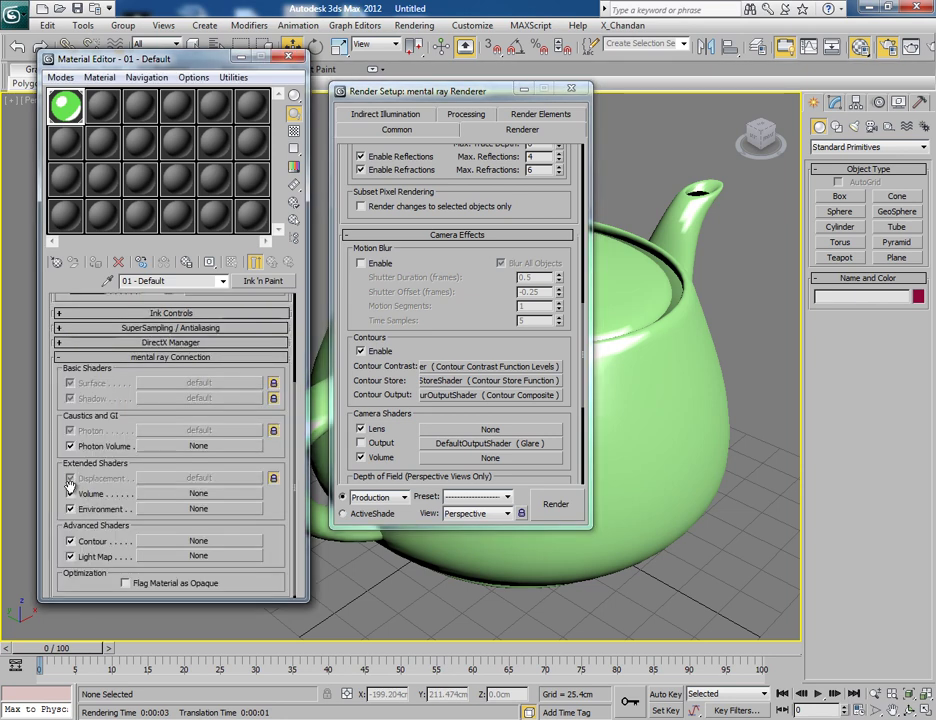
pyautogui.scroll(-1, 70, 485)
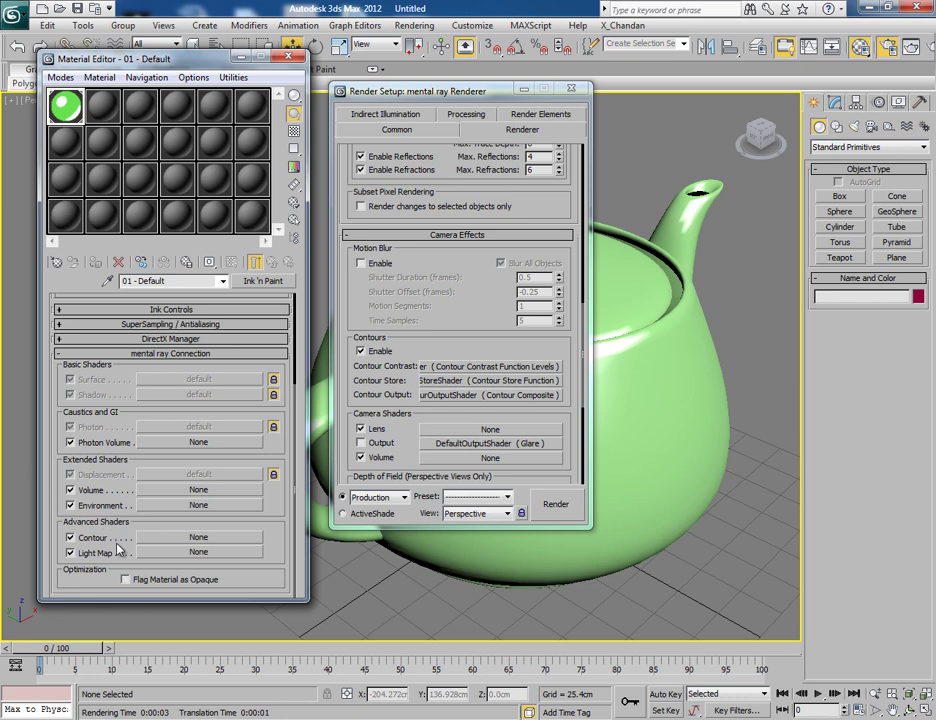
pyautogui.click(183, 541)
pyautogui.moveTo(465, 143); pyautogui.dragTo(423, 150)
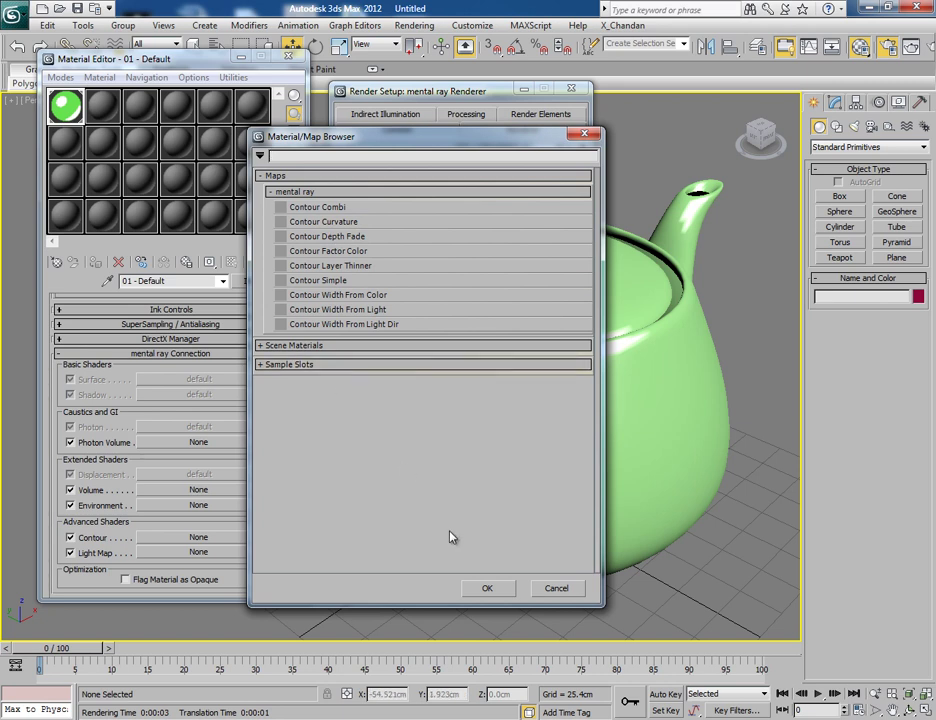
pyautogui.doubleClick(342, 281)
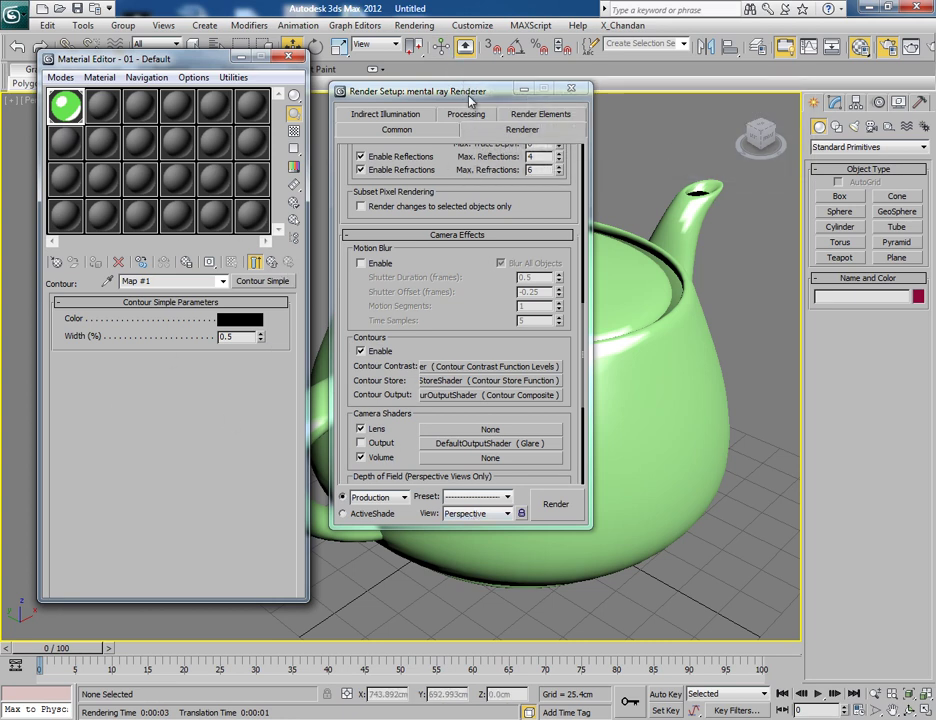
# Render the teapot with the Contour Simple outlines, closing the render when done.
pyautogui.click(556, 504)
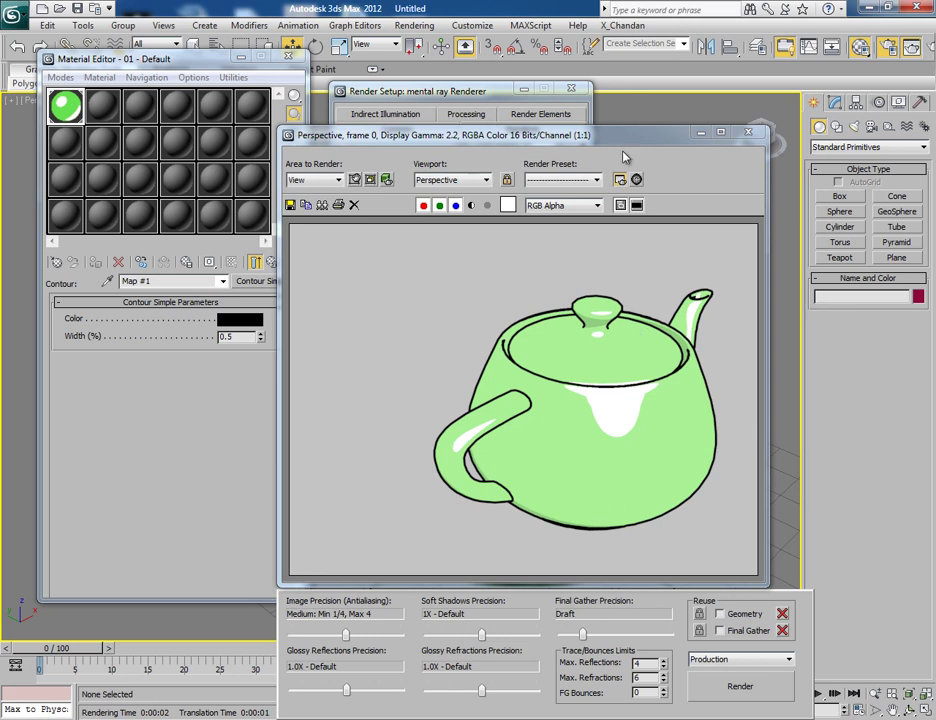
pyautogui.moveTo(620, 140); pyautogui.dragTo(587, 141)
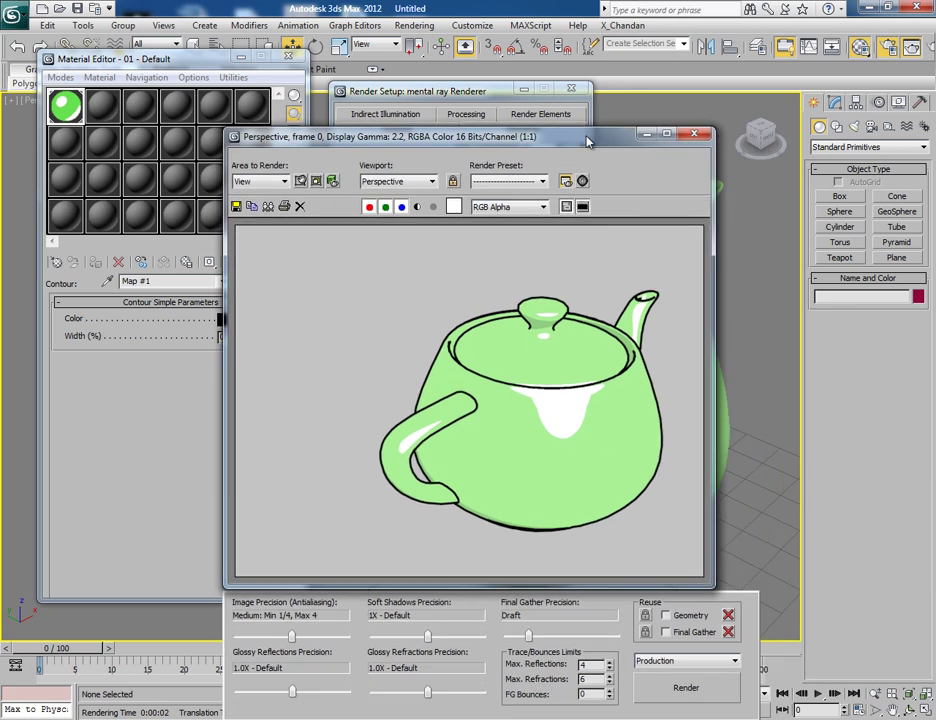
pyautogui.click(694, 133)
# Try a contour width of 0.2% and render the teapot, closing the render when done.
pyautogui.click(232, 337)
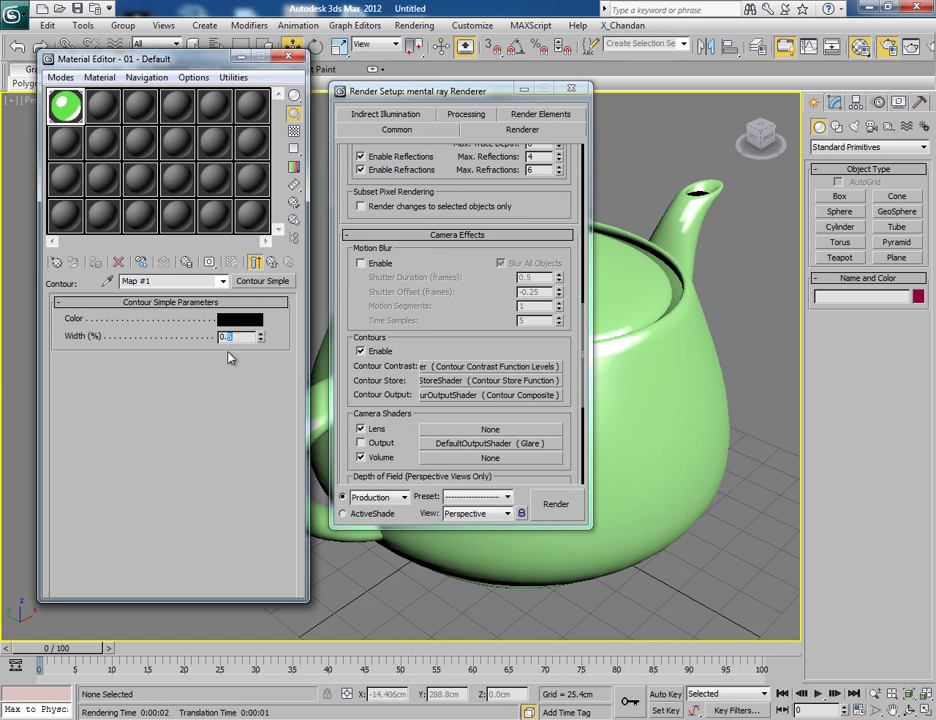
pyautogui.click(550, 510)
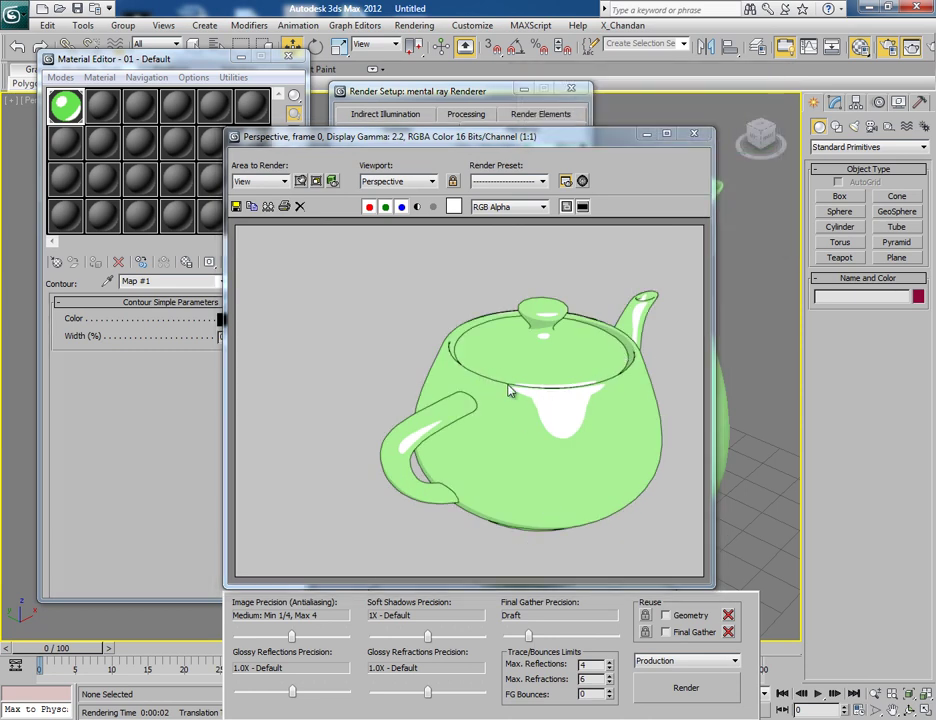
pyautogui.click(695, 134)
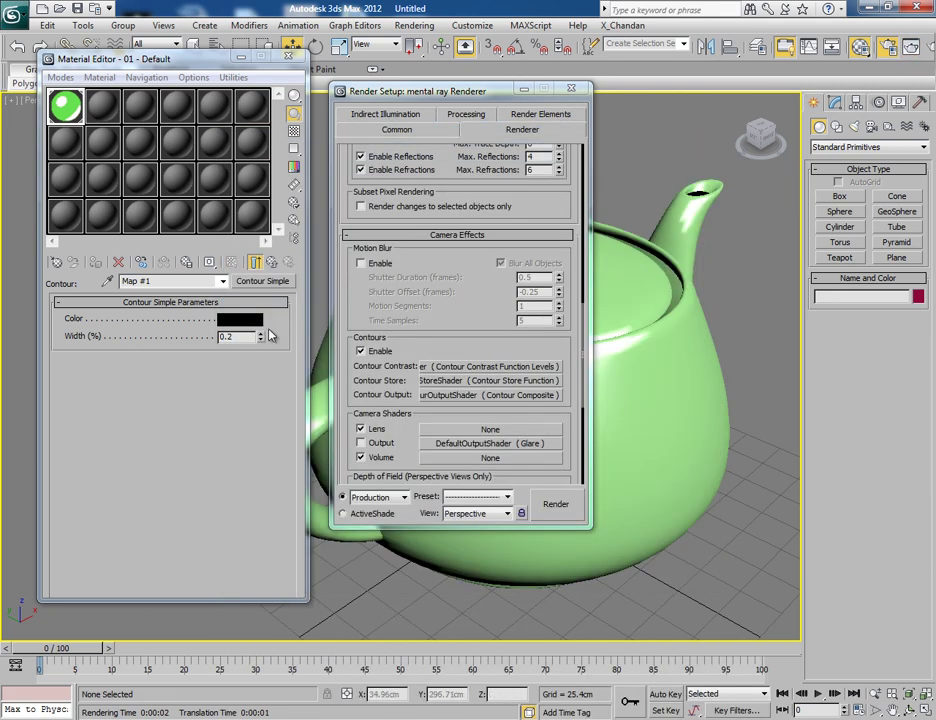
# Try a contour width of 1.11%, render the teapot and inspect the outlines around its handle and lid.
pyautogui.moveTo(260, 336); pyautogui.dragTo(263, 268)
pyautogui.click(556, 505)
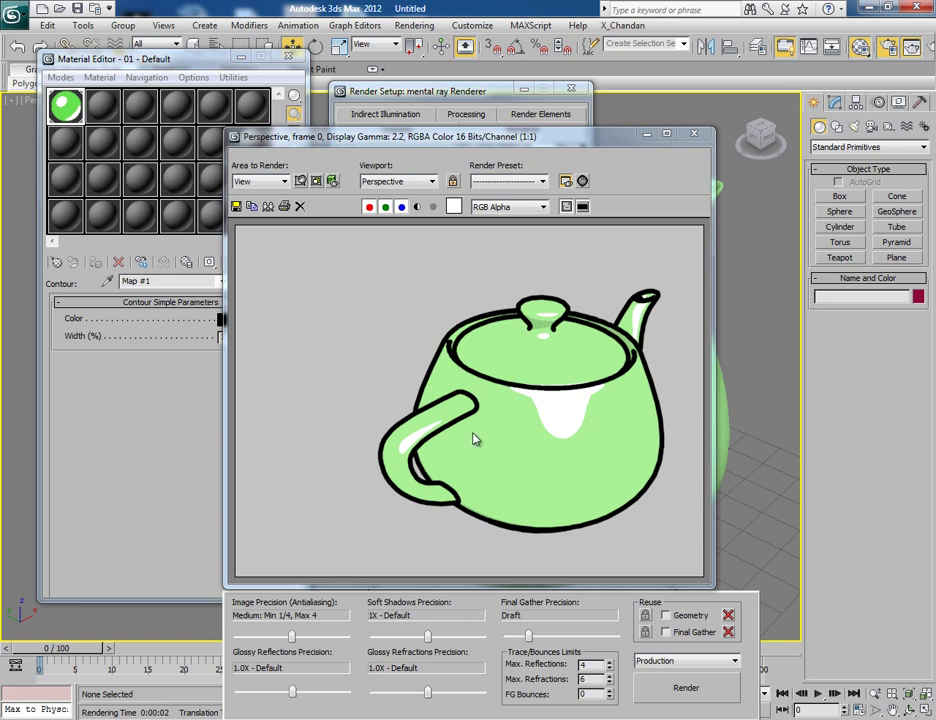
pyautogui.scroll(1, 494, 400)
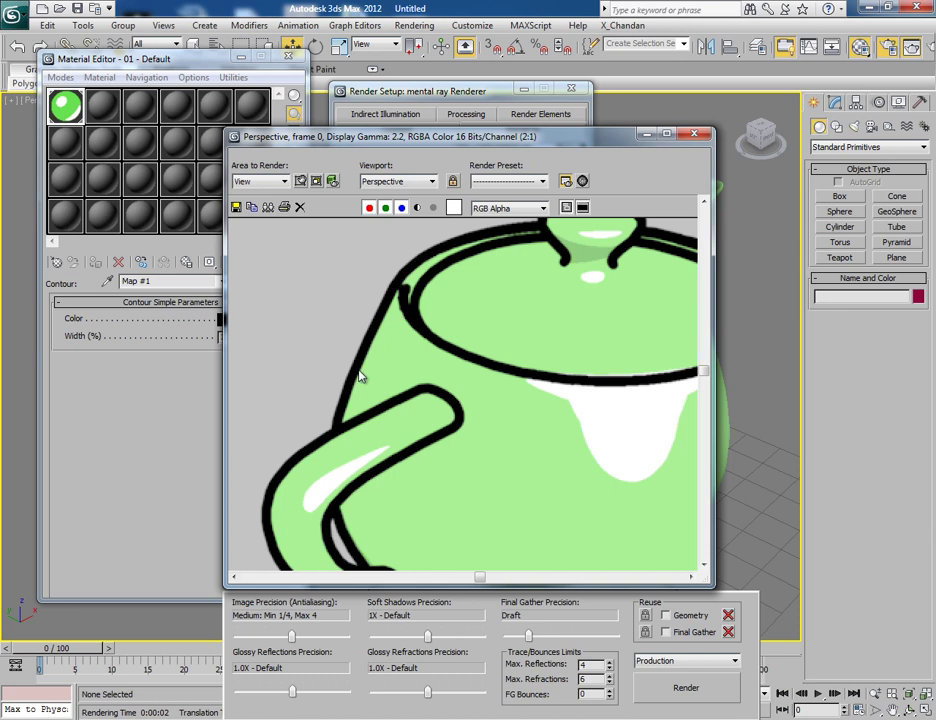
pyautogui.scroll(-1, 420, 401)
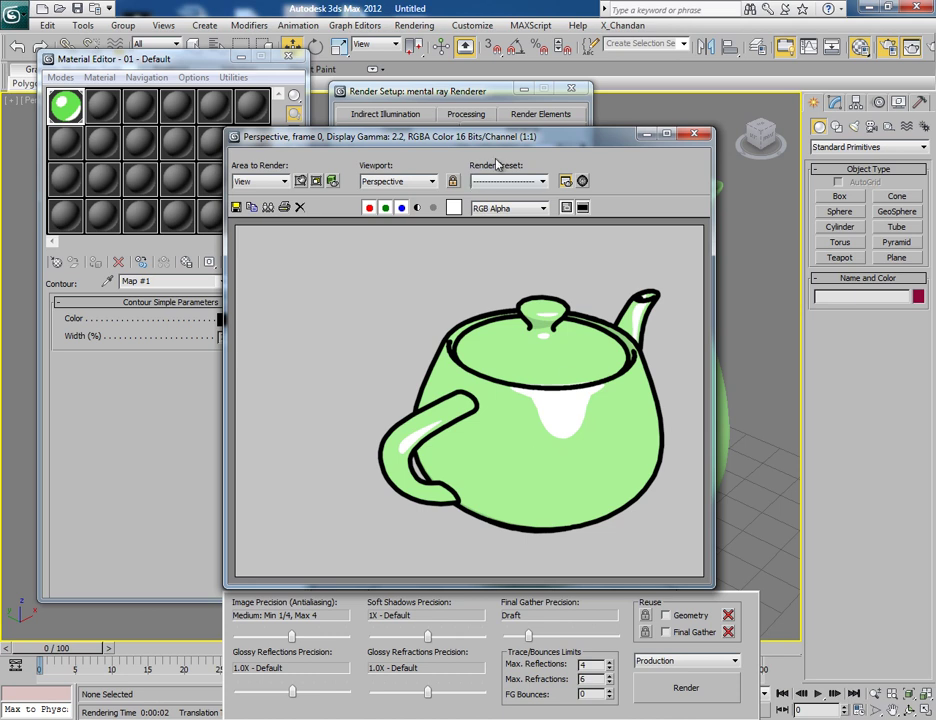
pyautogui.moveTo(524, 137)
pyautogui.mouseDown()
pyautogui.moveTo(545, 132)
pyautogui.moveTo(541, 110)
pyautogui.moveTo(536, 118)
pyautogui.mouseUp()
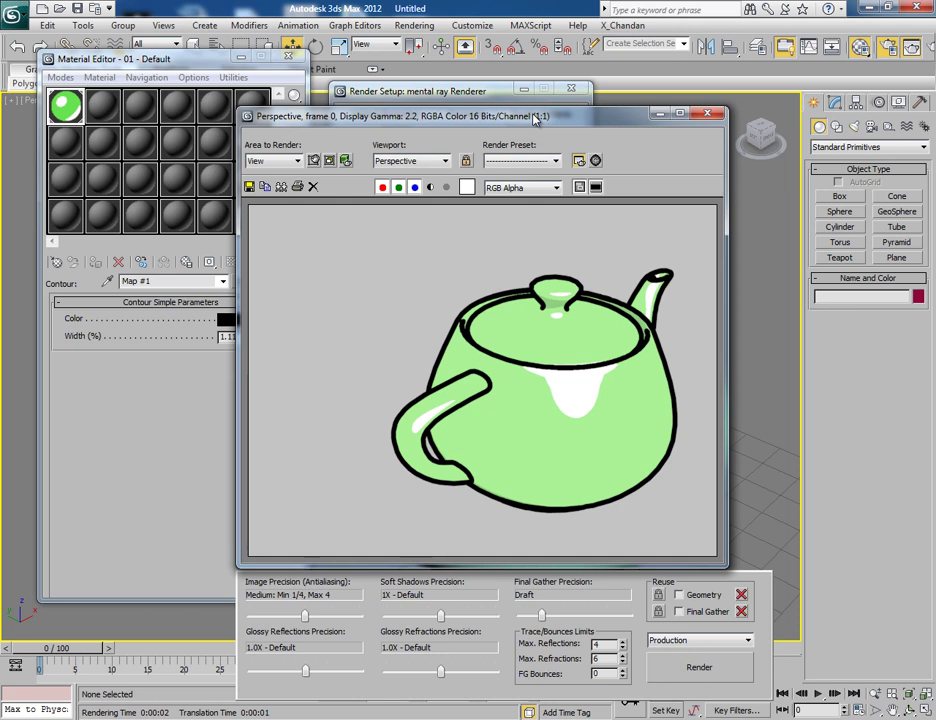
pyautogui.click(707, 113)
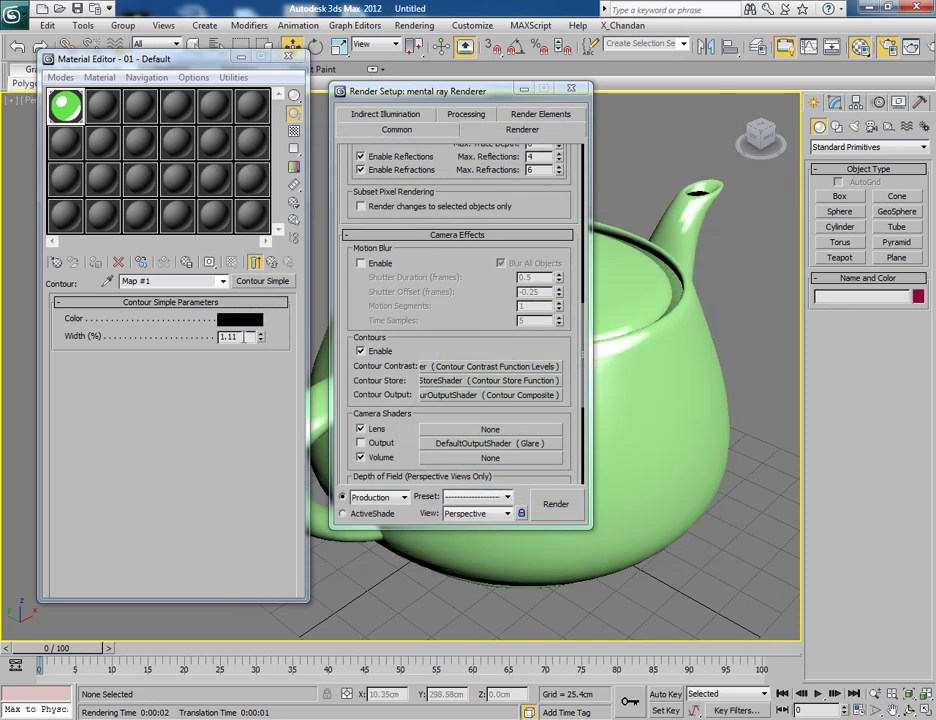
# Set the Contour Simple width to 0.5%.
pyautogui.click(183, 338)
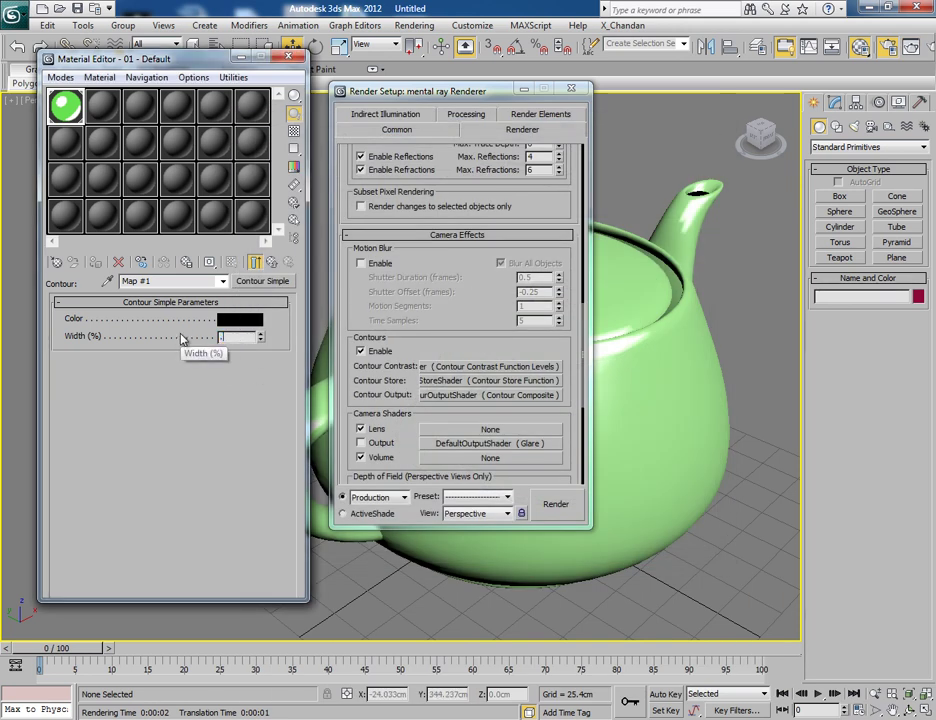
pyautogui.write('.5')
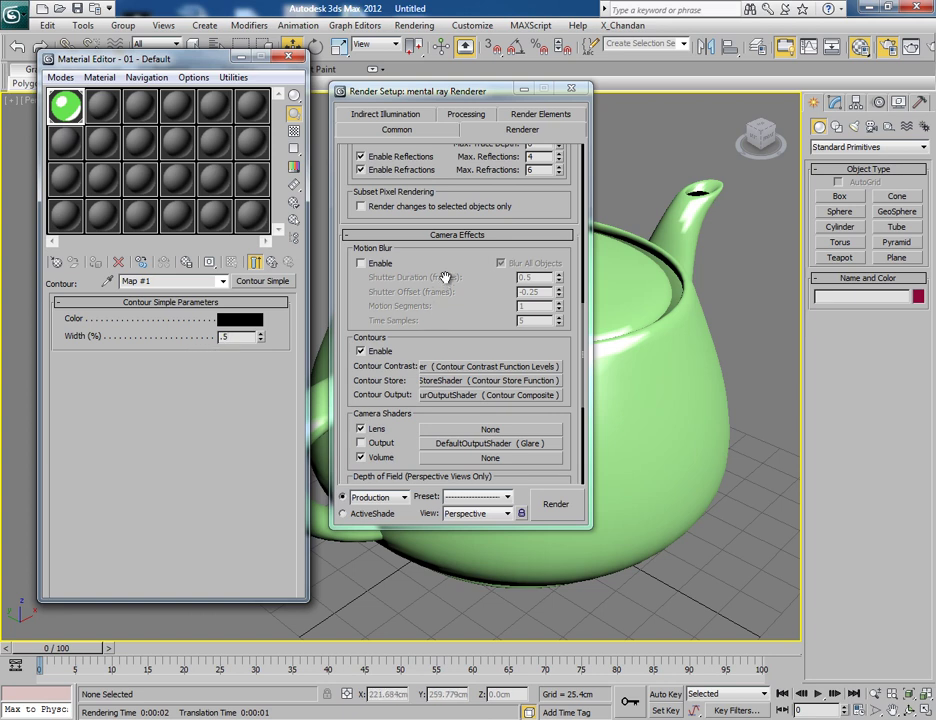
pyautogui.moveTo(445, 334); pyautogui.dragTo(449, 371)
# Set the mental ray Samples per Pixel to a minimum of 4 and a maximum of 16.
pyautogui.scroll(6, 449, 360)
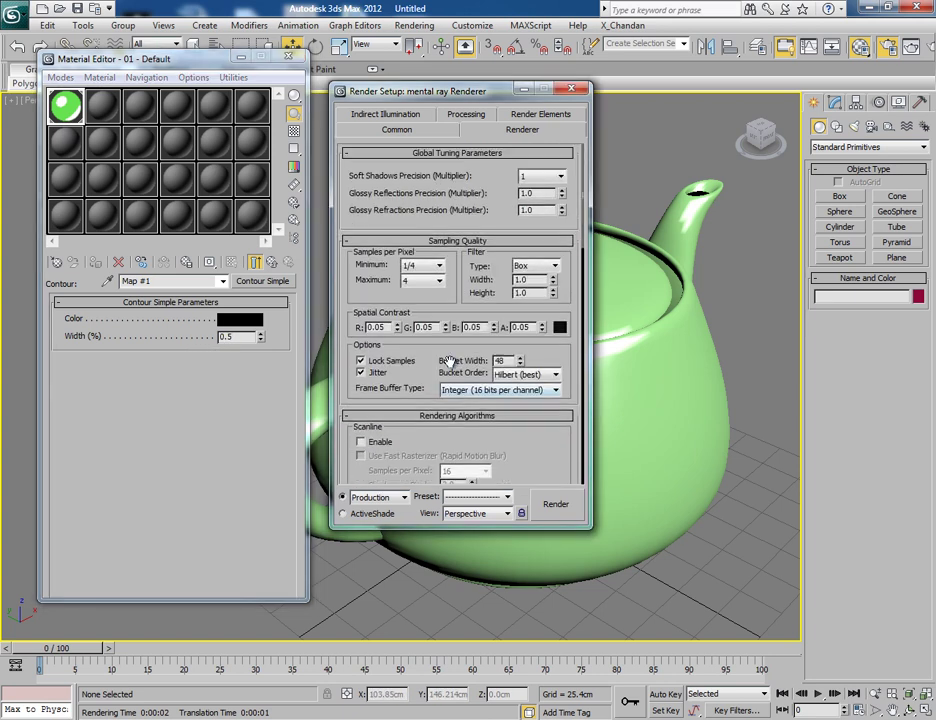
pyautogui.click(444, 270)
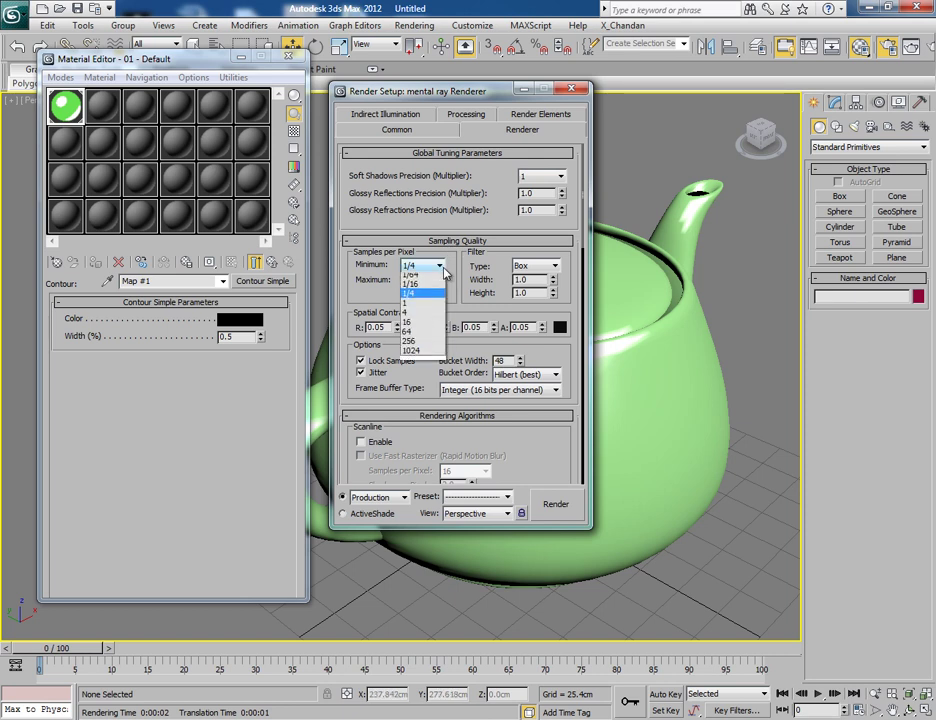
pyautogui.click(428, 318)
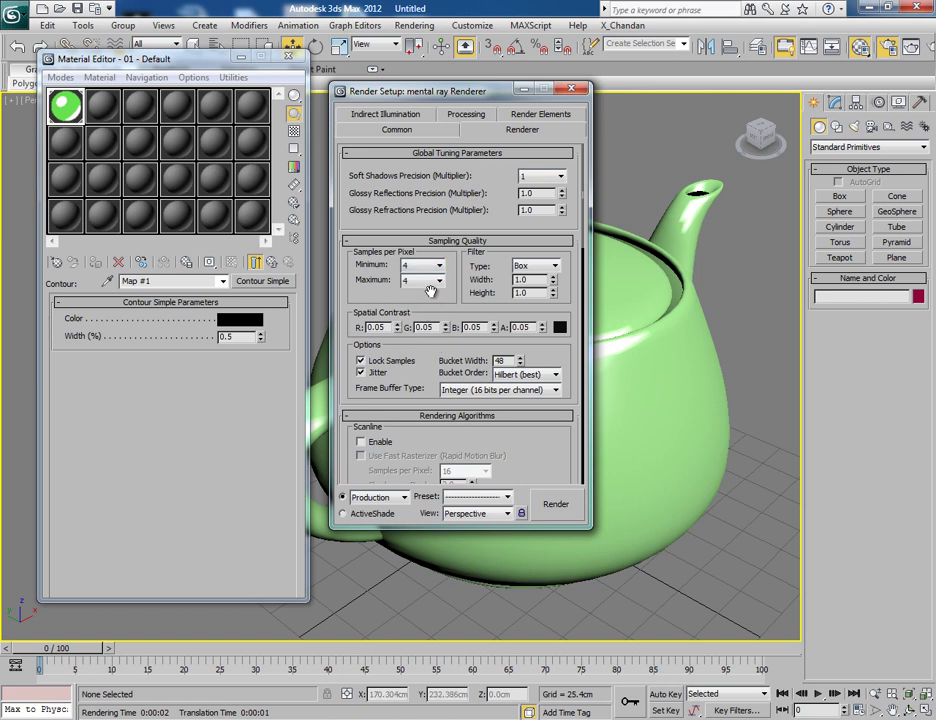
pyautogui.click(440, 283)
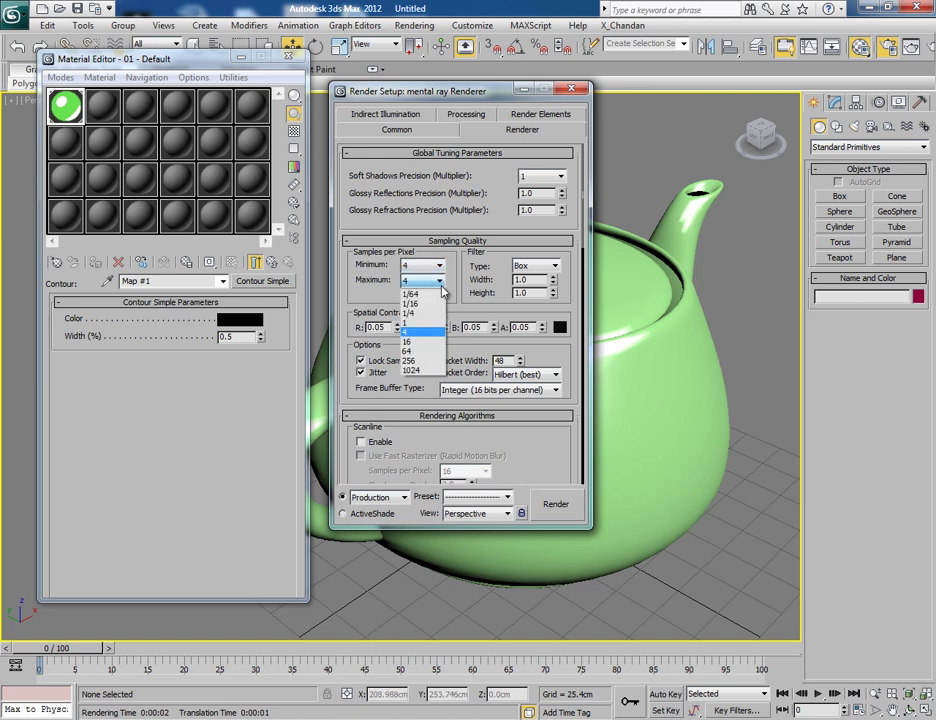
pyautogui.click(428, 341)
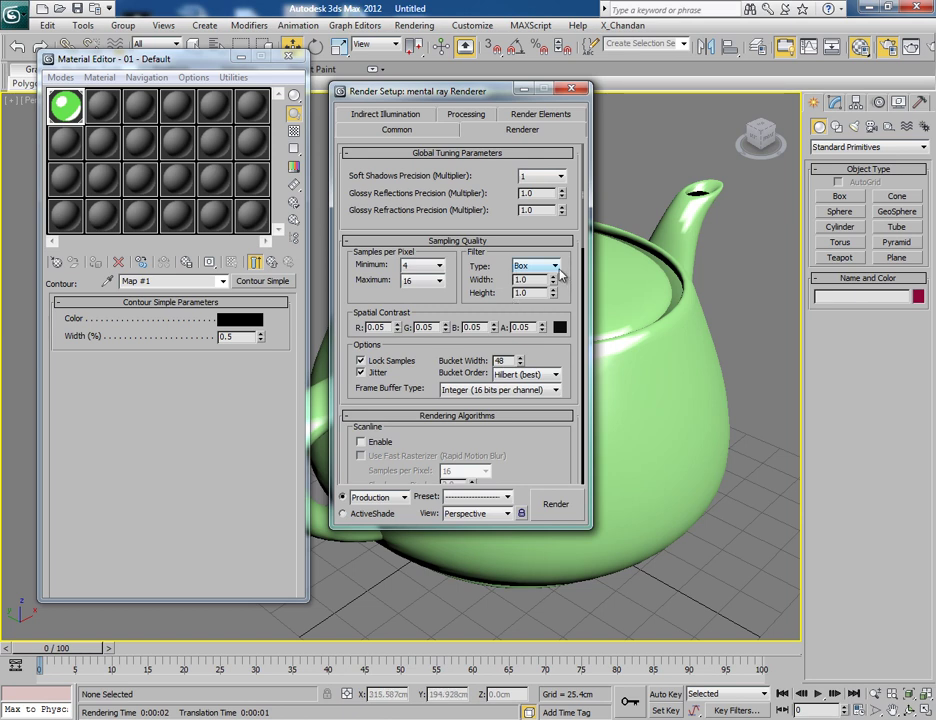
# Change the sampling filter type to Mitchell with a width and height of 8.
pyautogui.click(556, 267)
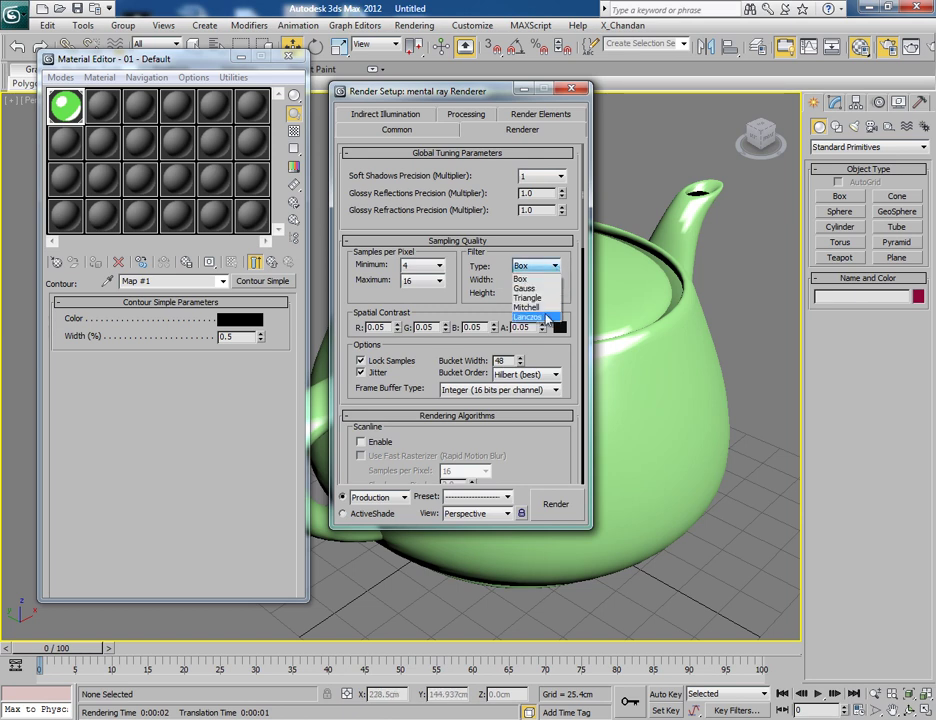
pyautogui.click(537, 309)
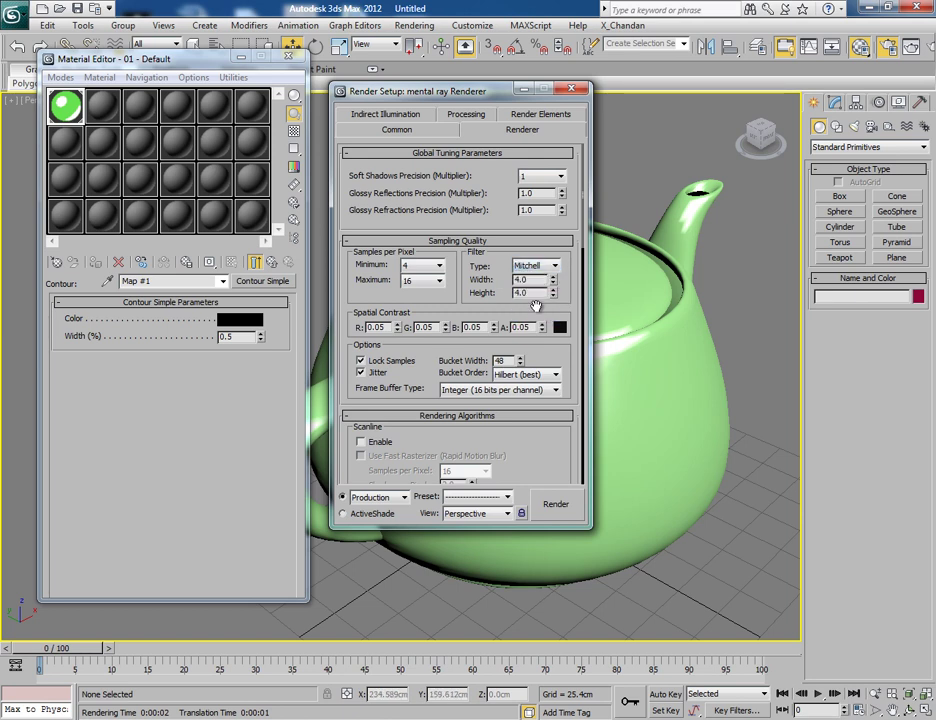
pyautogui.doubleClick(530, 279)
pyautogui.write('8')
pyautogui.press('Tab')
pyautogui.write('8')
pyautogui.press('Return')
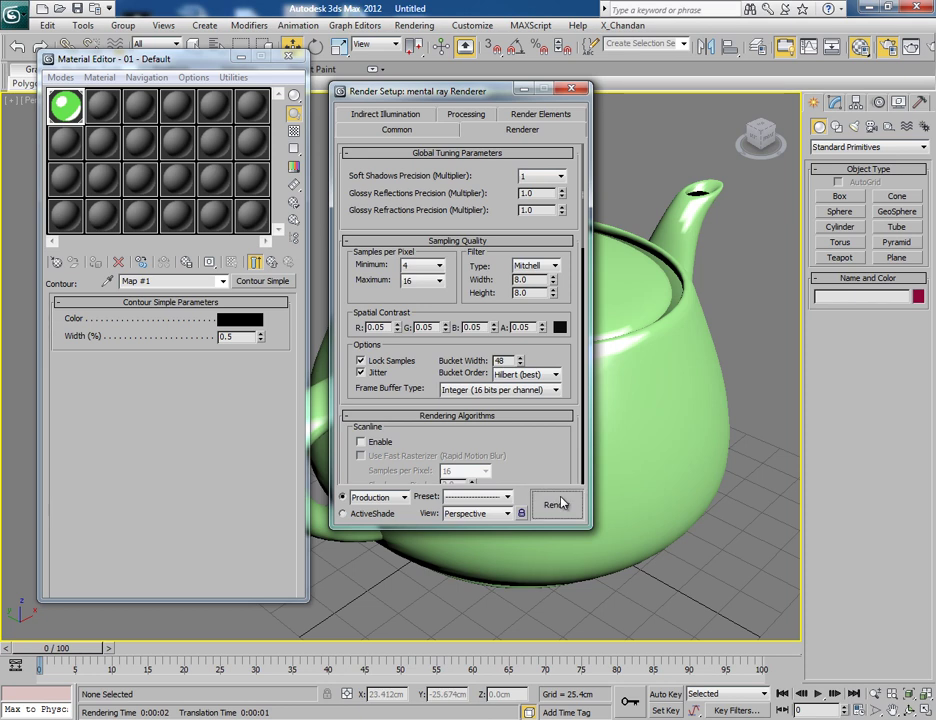
# Render the teapot with the new sampling settings and inspect the outlines around the handle, closing the render when done.
pyautogui.click(557, 500)
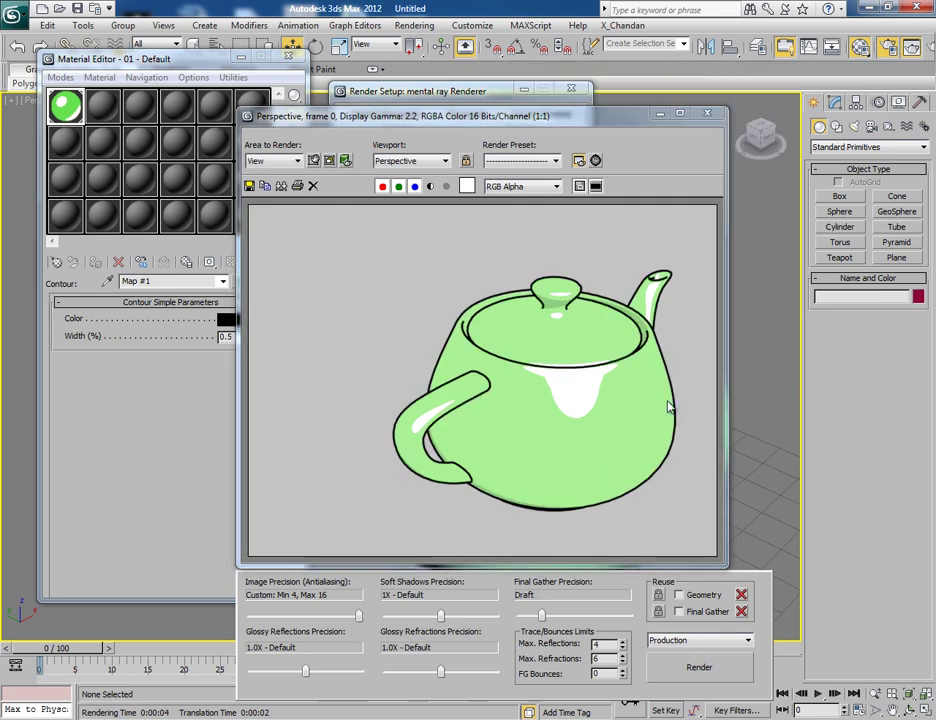
pyautogui.scroll(1, 545, 406)
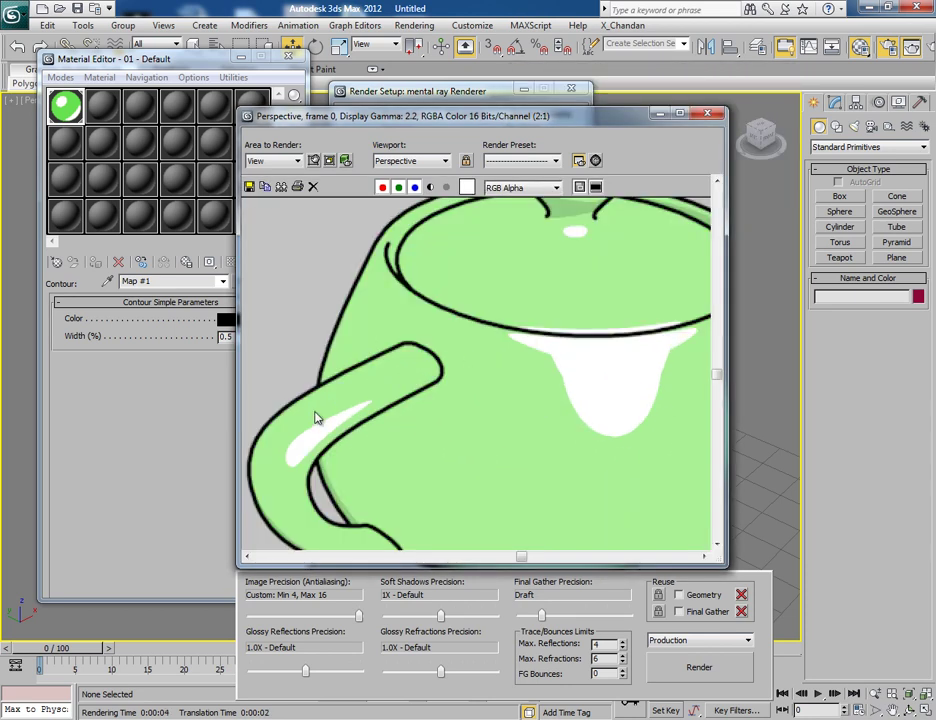
pyautogui.scroll(-1, 389, 434)
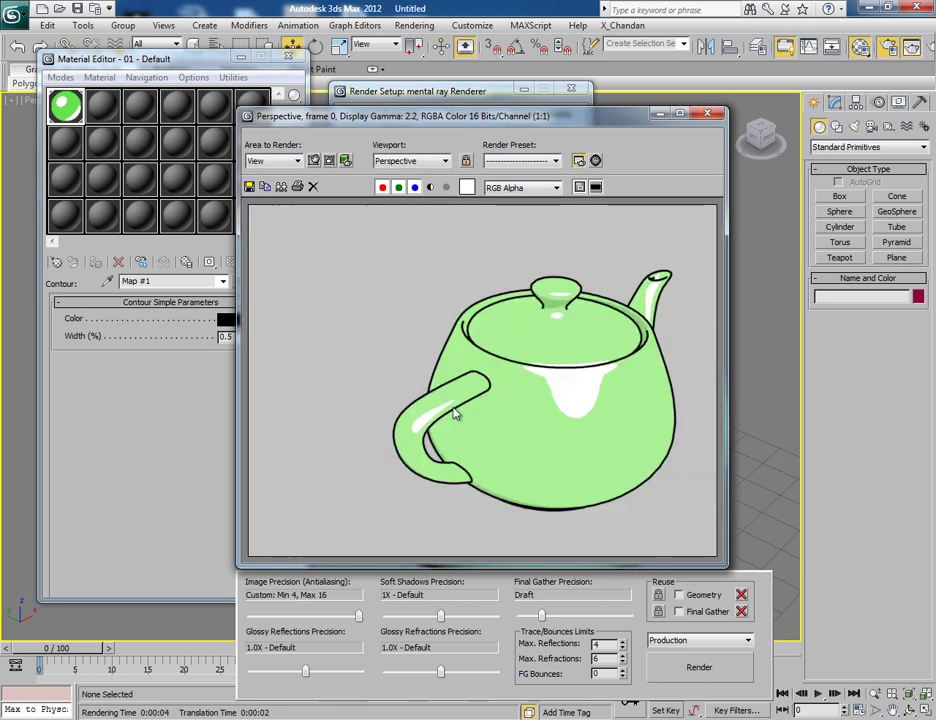
pyautogui.click(705, 116)
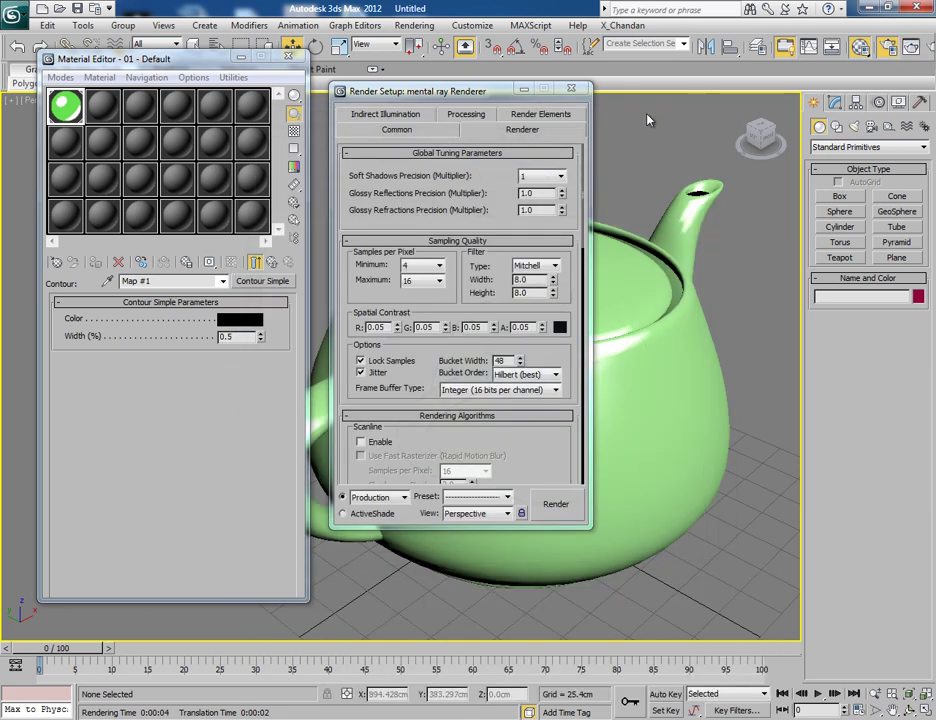
# Minimise the Render Setup and Material Editor windows to clear the viewport around the teapot.
pyautogui.click(567, 87)
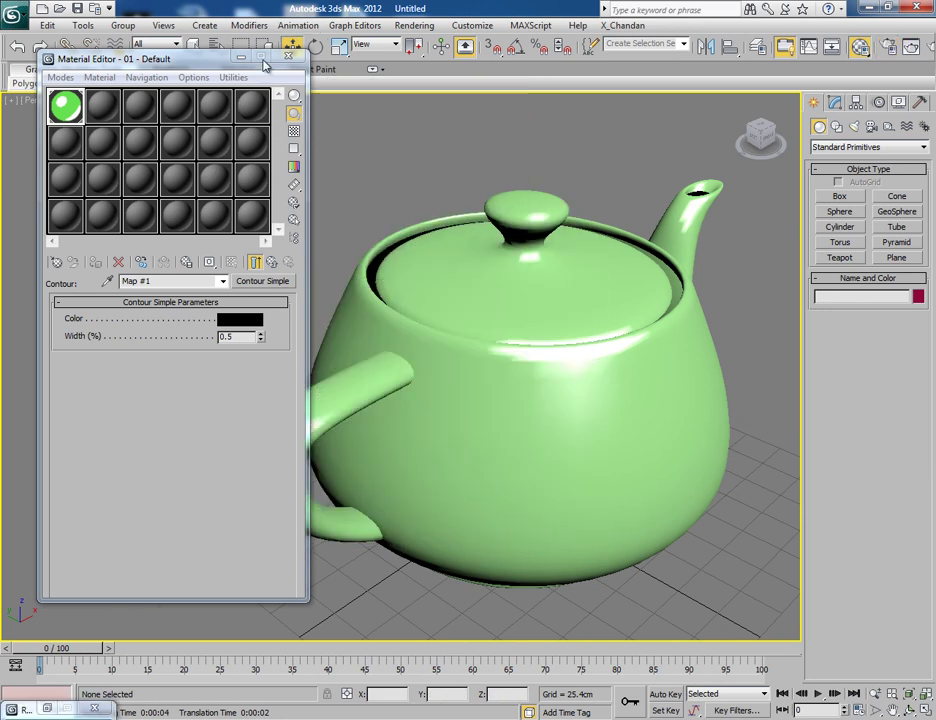
pyautogui.click(238, 57)
pyautogui.scroll(-3, 630, 240)
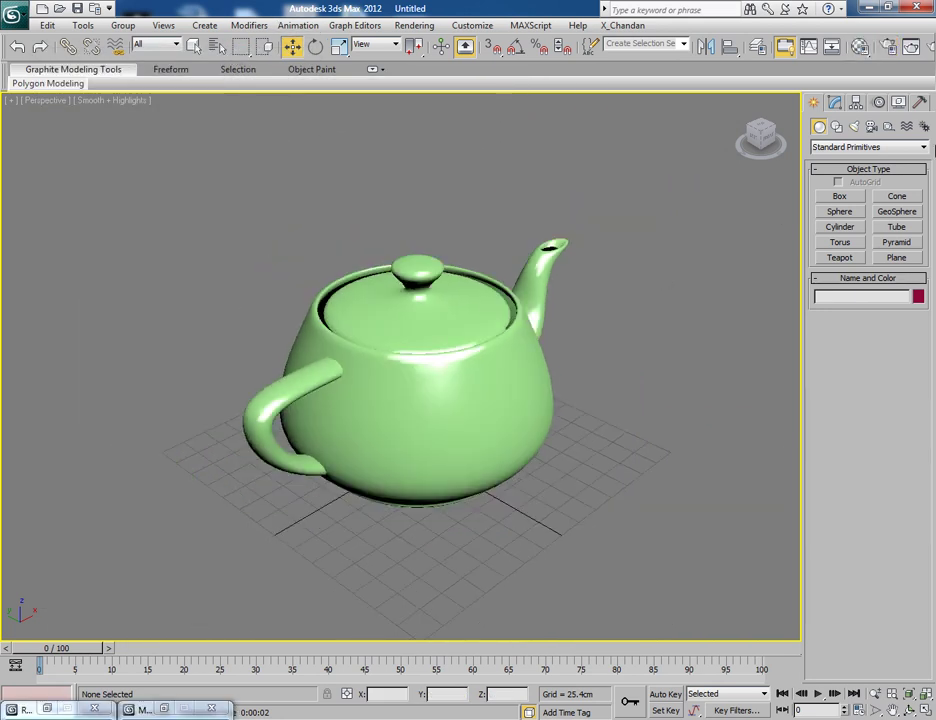
# Create a standard mr Area Omni light in the Top viewport, in front of the spout side at about X 596 cm, Y -351 cm.
pyautogui.click(855, 127)
pyautogui.click(843, 150)
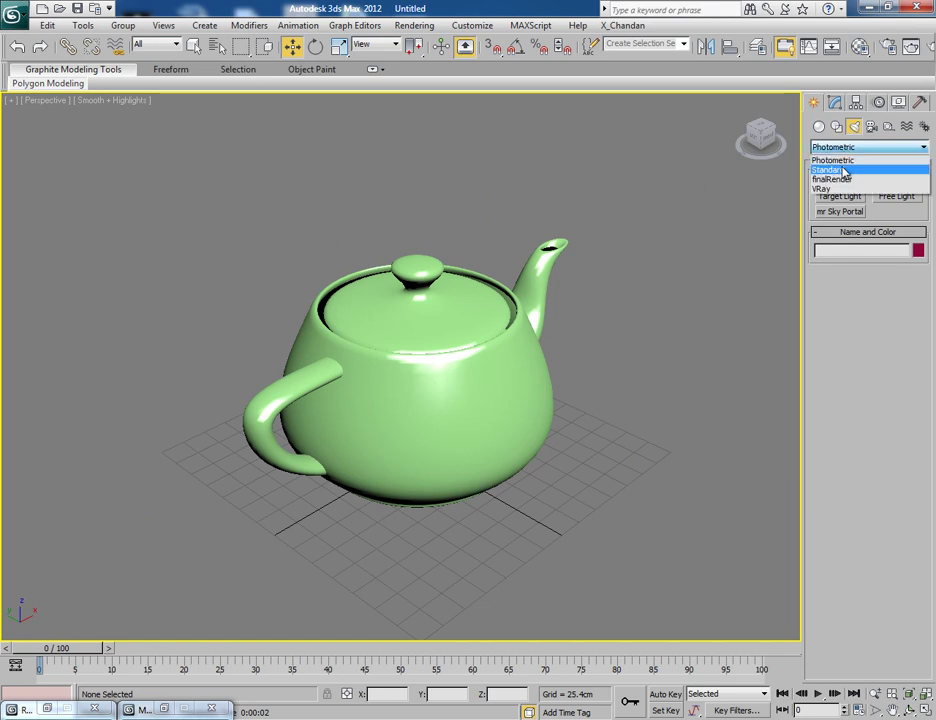
pyautogui.click(843, 171)
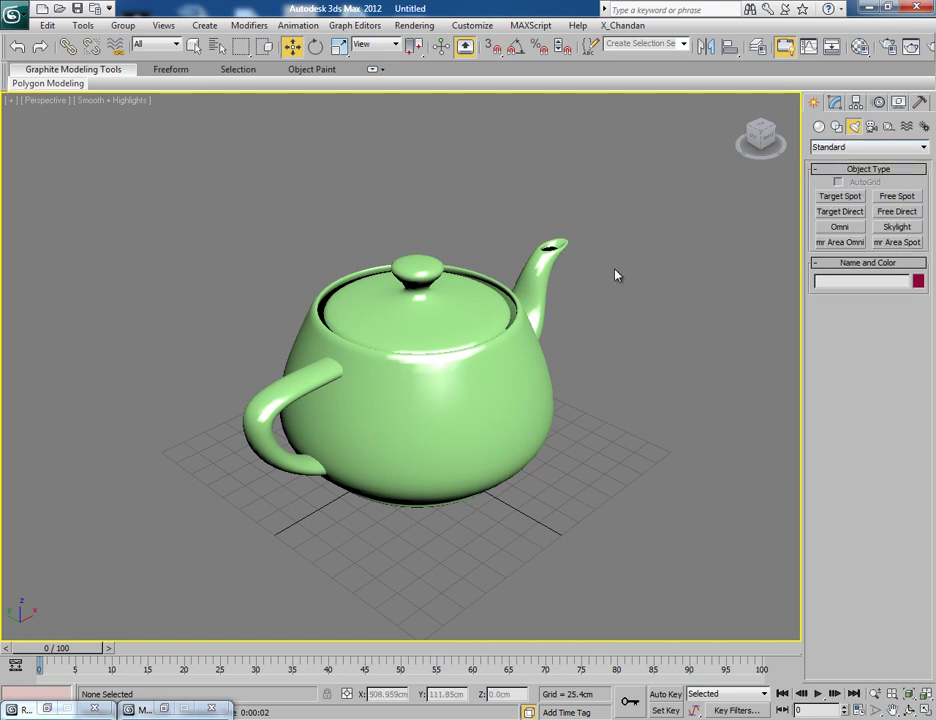
pyautogui.click(850, 243)
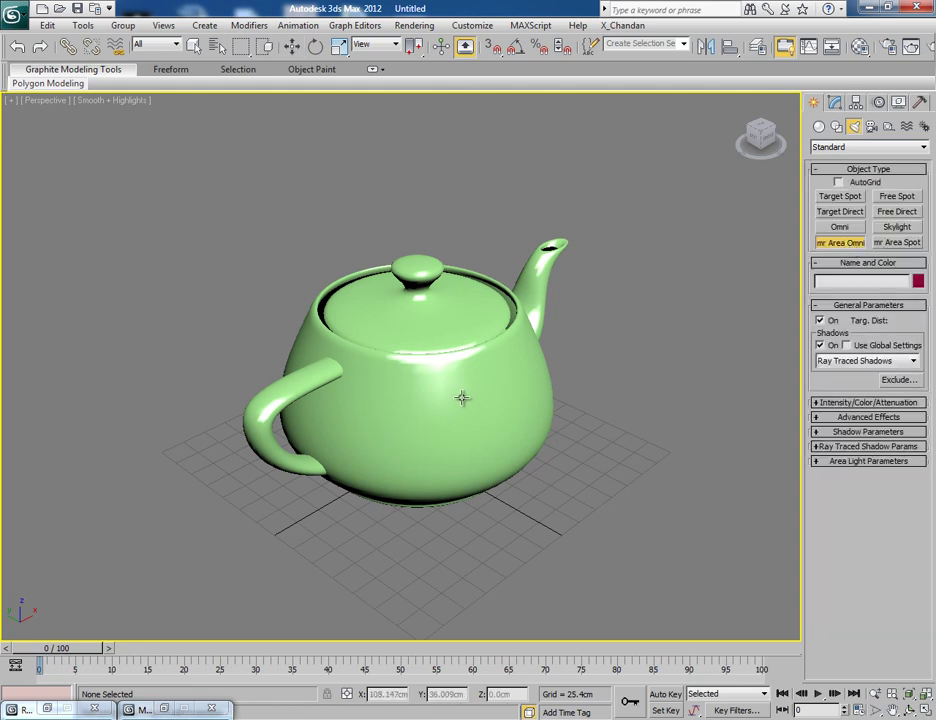
pyautogui.hotkey('alt', 'w')
pyautogui.click(104, 194)
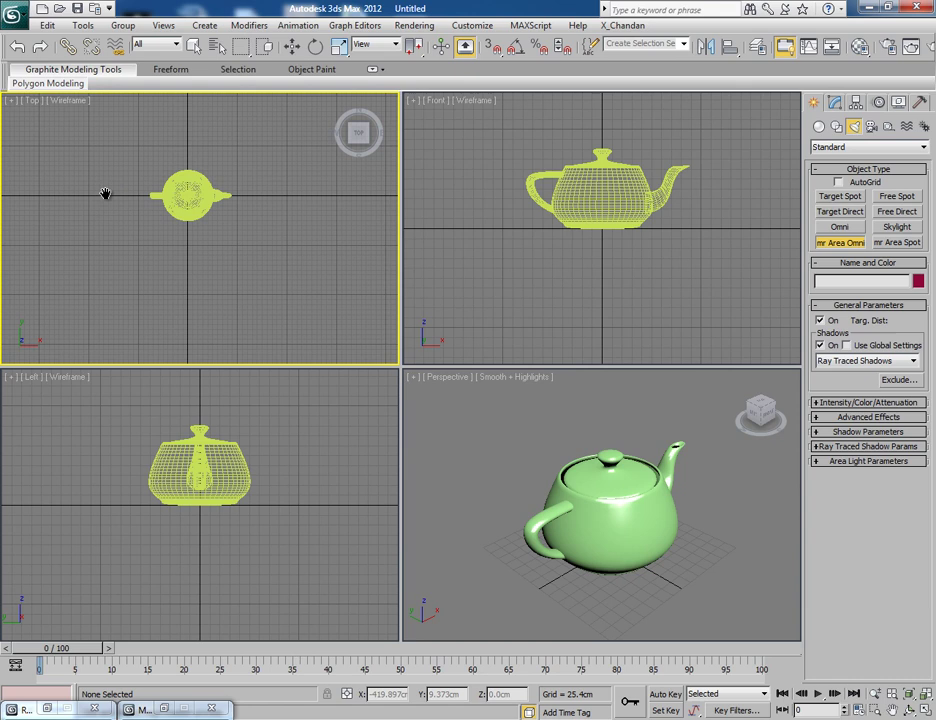
pyautogui.click(303, 263)
# Raise the mr Area Omni above the teapot and shift it in front, to about X 388, Y -609, Z 736 cm.
pyautogui.scroll(-3, 502, 339)
pyautogui.scroll(-3, 653, 297)
pyautogui.press('w')
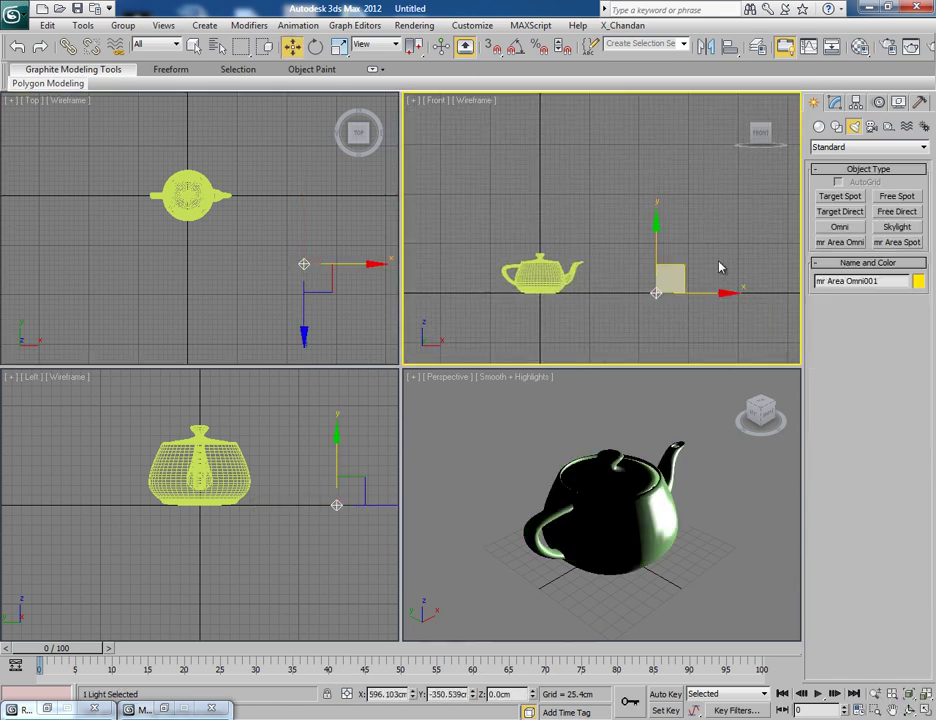
pyautogui.moveTo(683, 269); pyautogui.dragTo(693, 135)
pyautogui.moveTo(327, 237); pyautogui.dragTo(290, 267)
# Maximise the Perspective view, reframe the teapot and render it with the repositioned light.
pyautogui.rightClick(670, 535)
pyautogui.hotkey('alt', 'w')
pyautogui.moveTo(558, 420); pyautogui.dragTo(568, 407, button='middle')
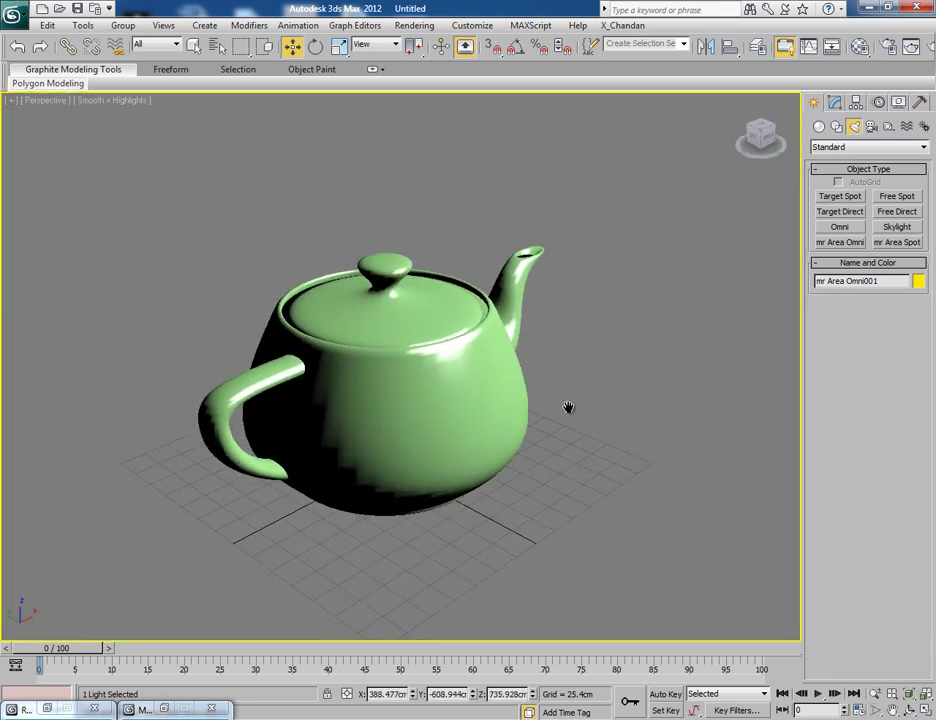
pyautogui.hotkey('shift', 'q')
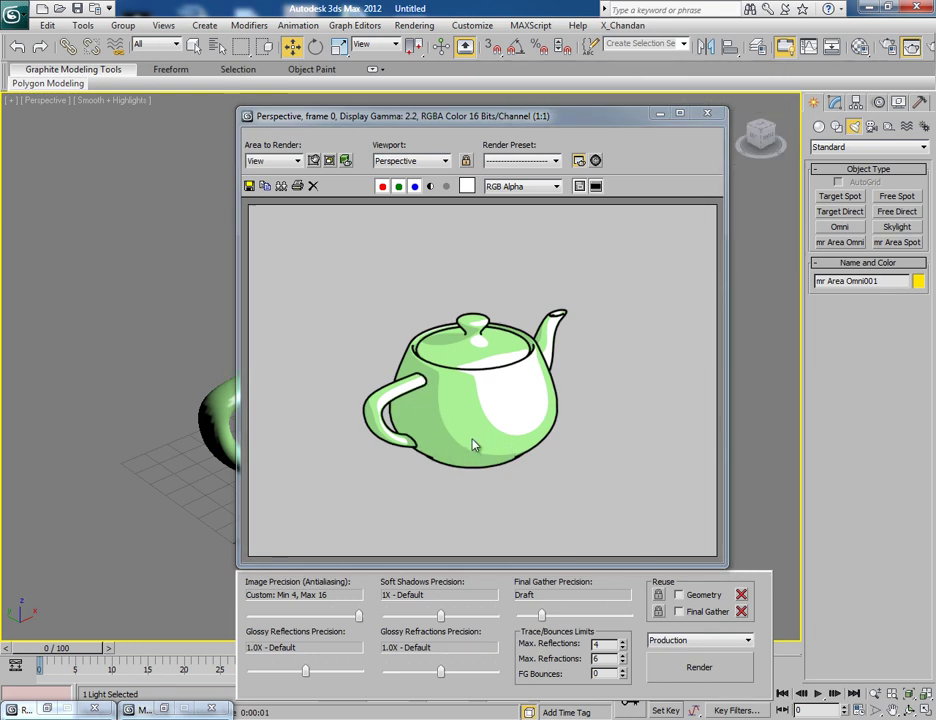
pyautogui.click(46, 708)
pyautogui.click(52, 709)
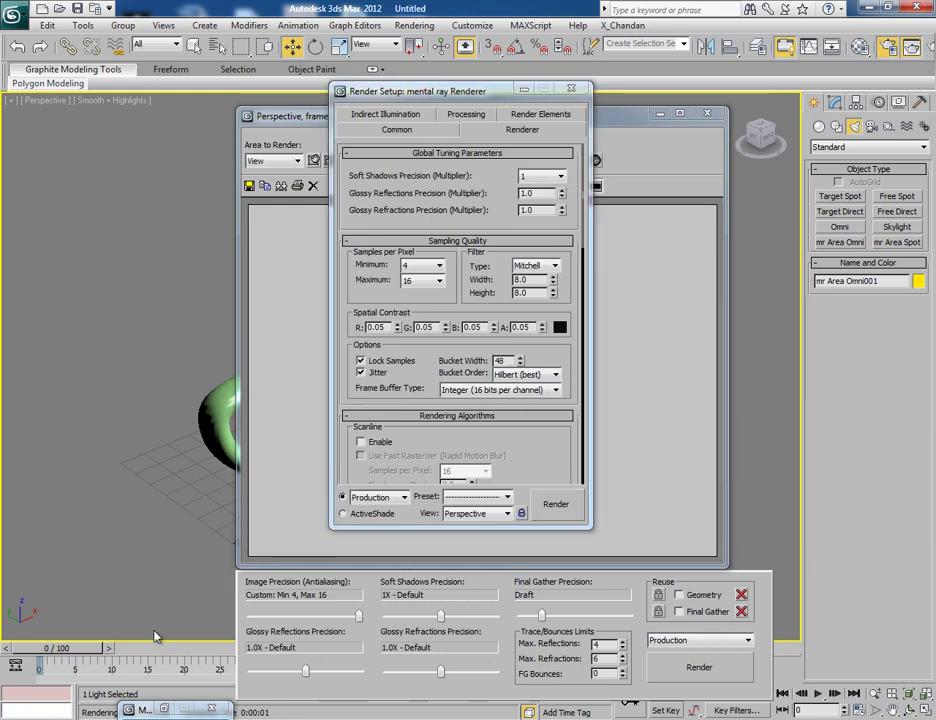
pyautogui.click(526, 89)
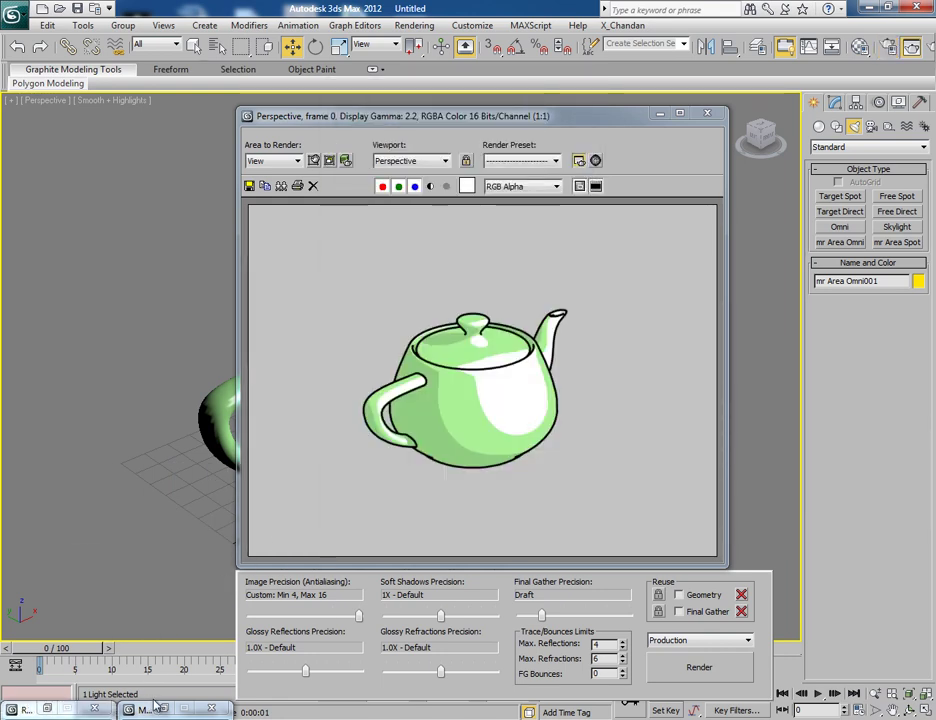
# Set the highlight glossiness of the teapot's Ink 'n Paint material to 44.4.
pyautogui.press('m')
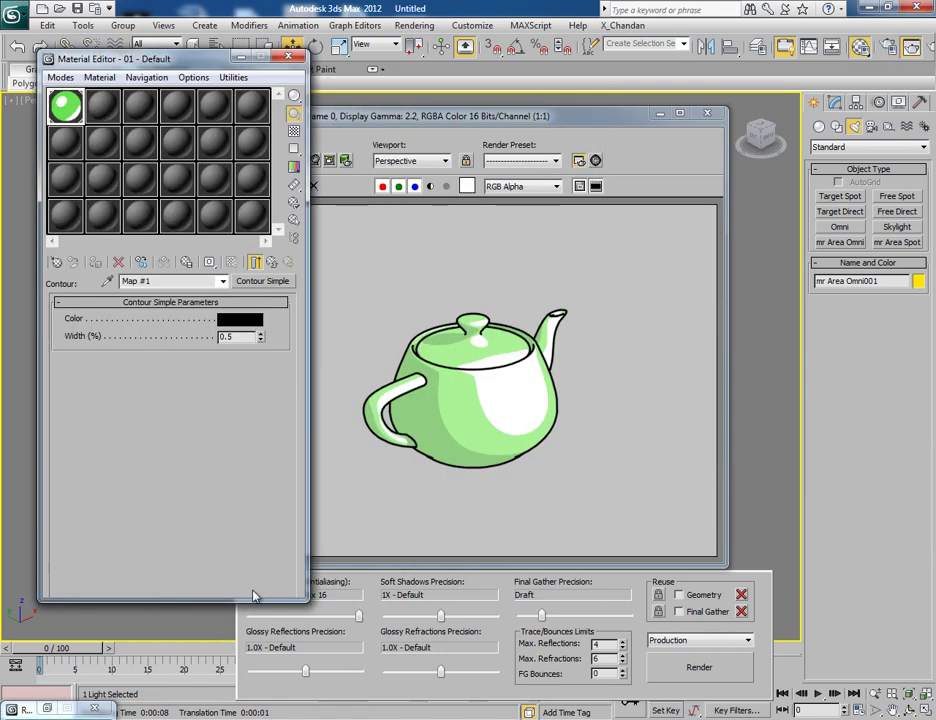
pyautogui.click(272, 263)
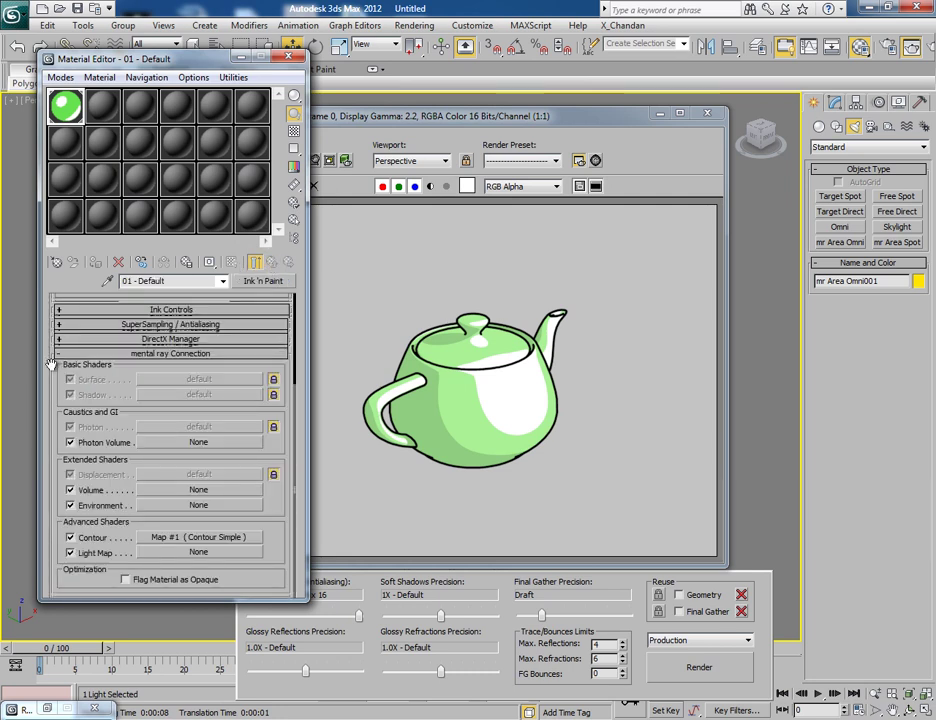
pyautogui.scroll(3, 50, 360)
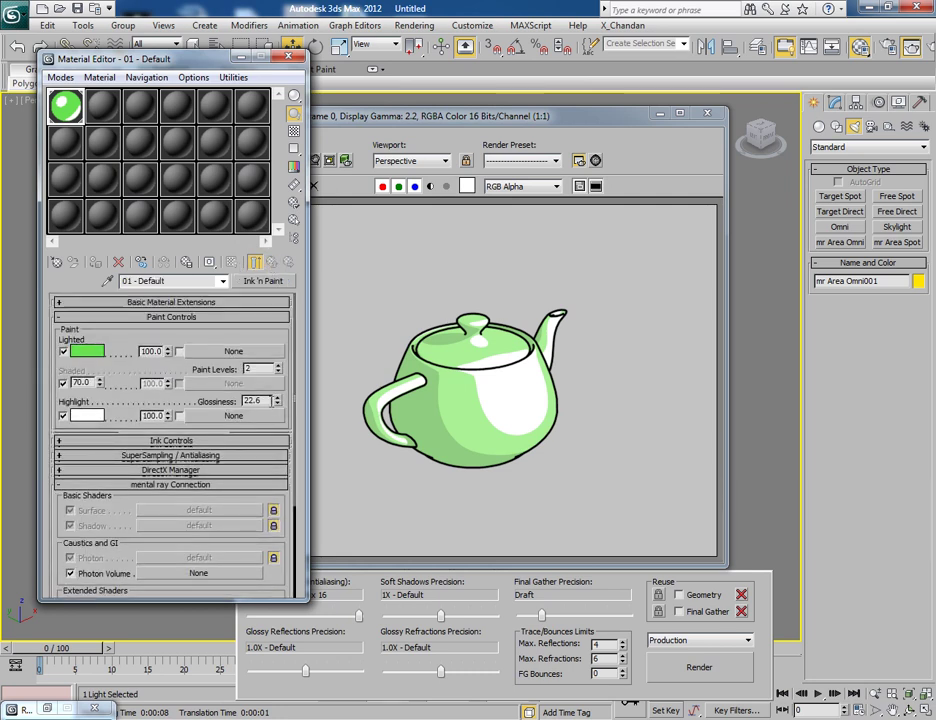
pyautogui.moveTo(279, 405); pyautogui.dragTo(284, 353)
pyautogui.moveTo(294, 283); pyautogui.dragTo(294, 238)
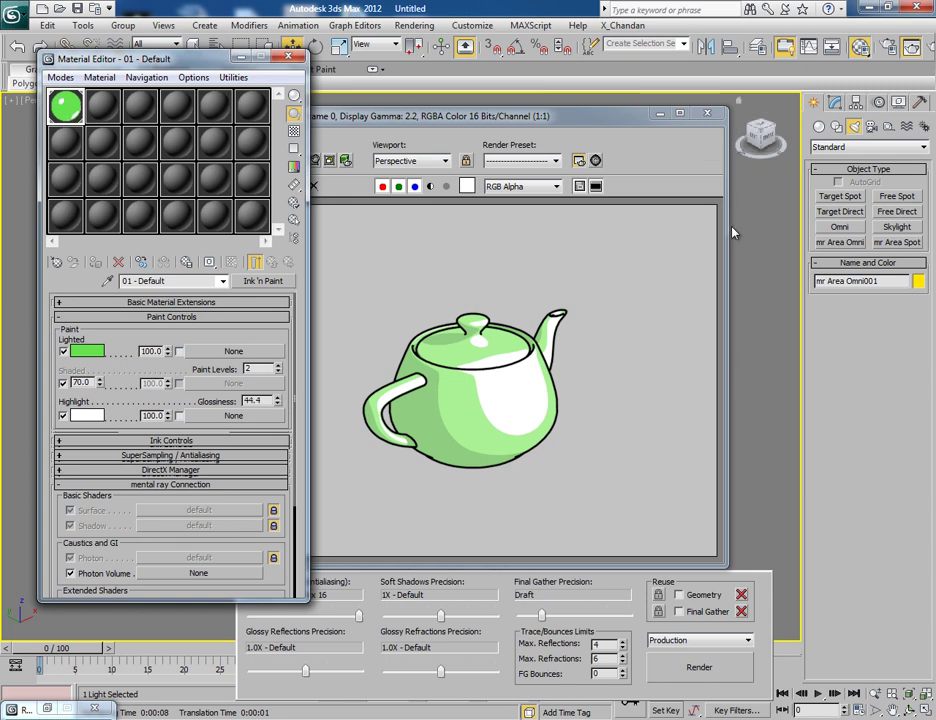
# Render the teapot with the changed highlight glossiness, inspect it, and close the render and the Material Editor.
pyautogui.hotkey('shift', 'q')
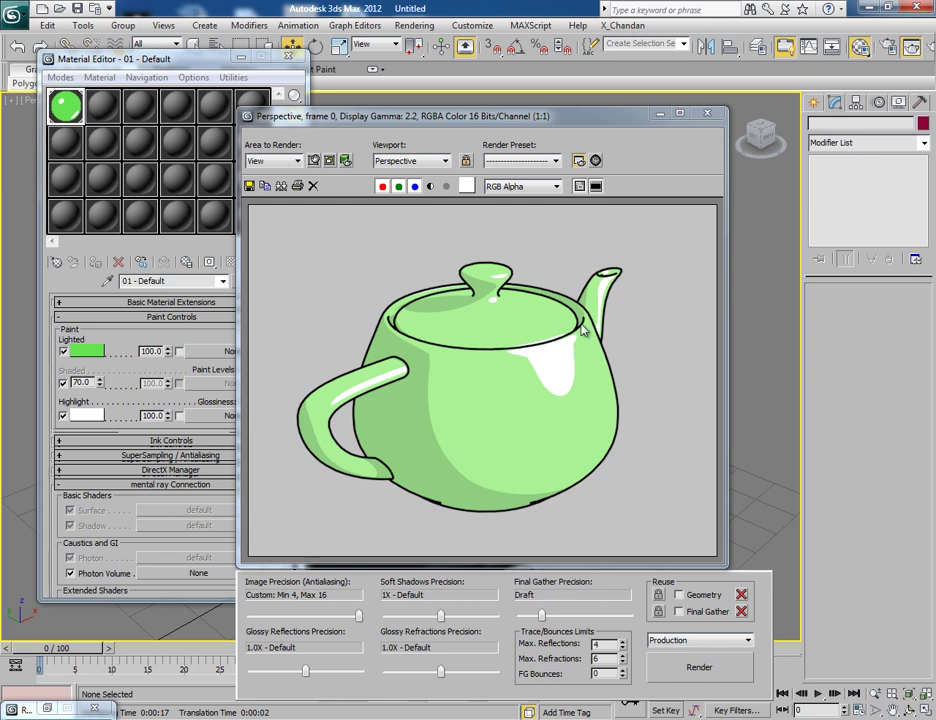
pyautogui.click(707, 115)
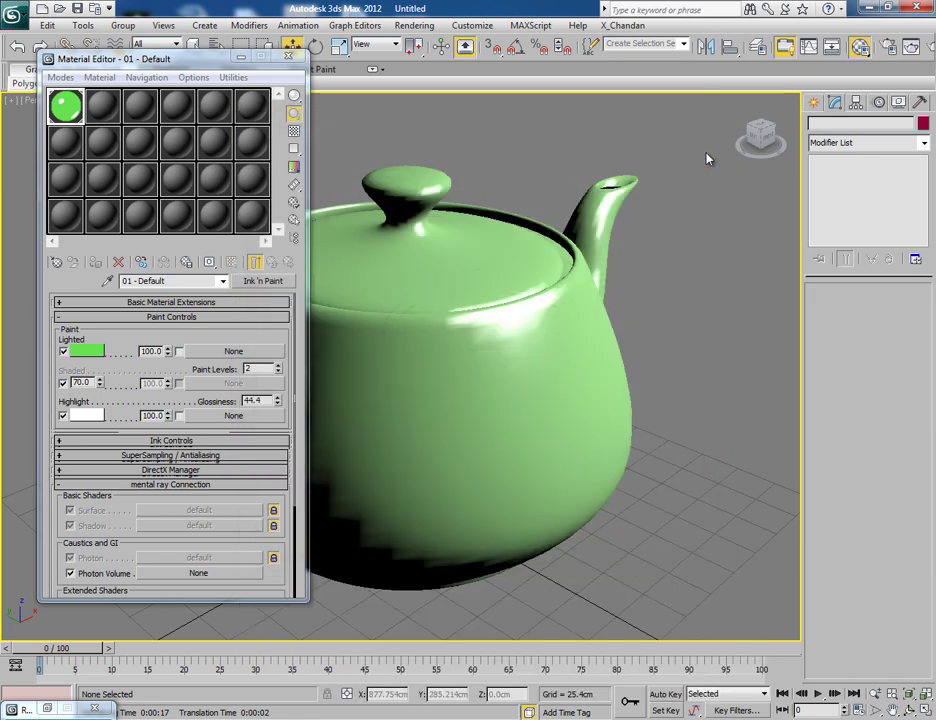
pyautogui.click(292, 60)
# Open the recent file scene.max without saving the teapot scene, and maximise the Camera001 view.
pyautogui.click(13, 15)
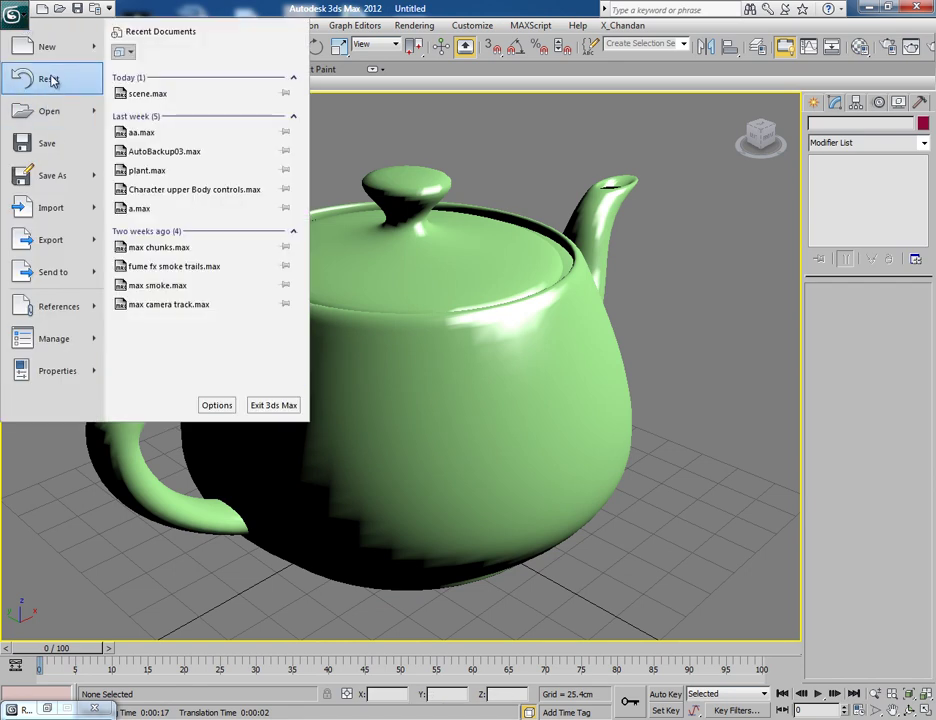
pyautogui.click(132, 93)
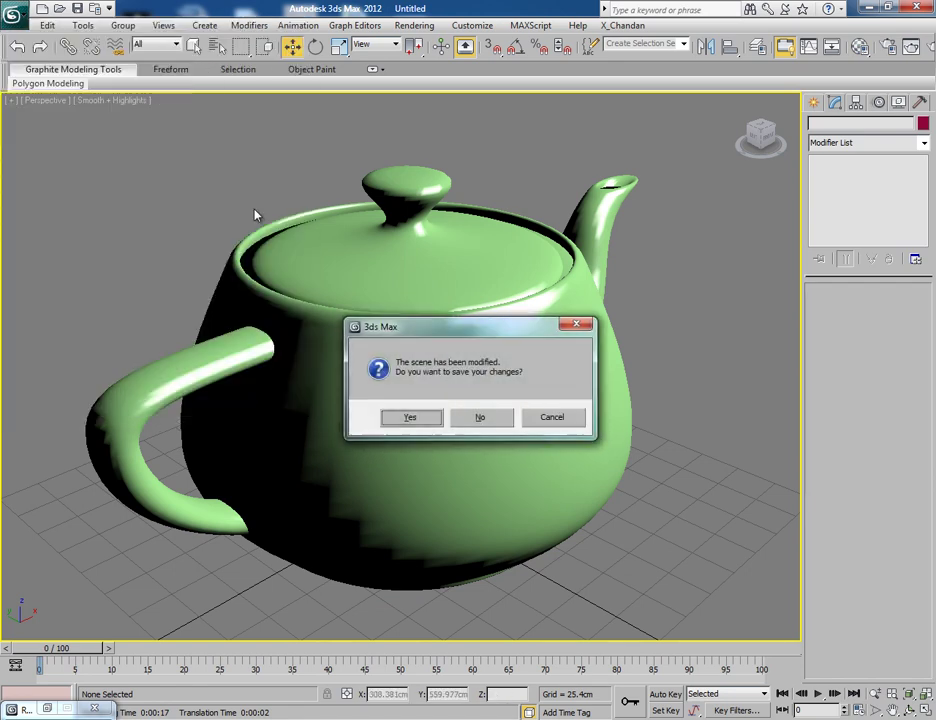
pyautogui.click(470, 422)
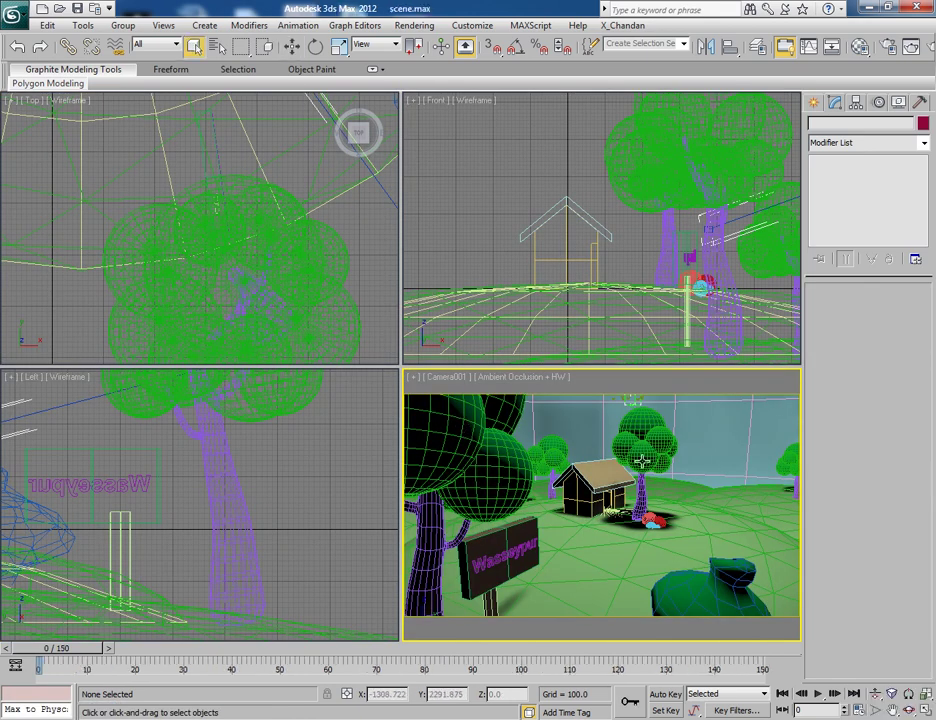
pyautogui.click(729, 500)
pyautogui.hotkey('alt', 'w')
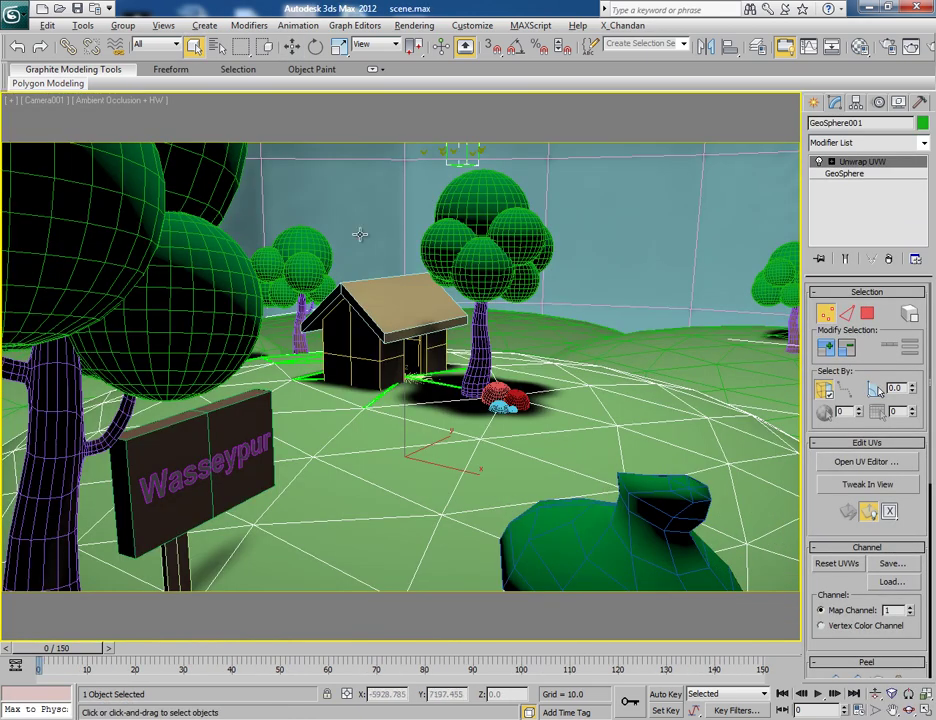
# Scrub the camera animation to frame 79 and select the trees, house and foreground plant in turn to examine the scene's objects.
pyautogui.moveTo(80, 650); pyautogui.dragTo(417, 648)
pyautogui.click(508, 375)
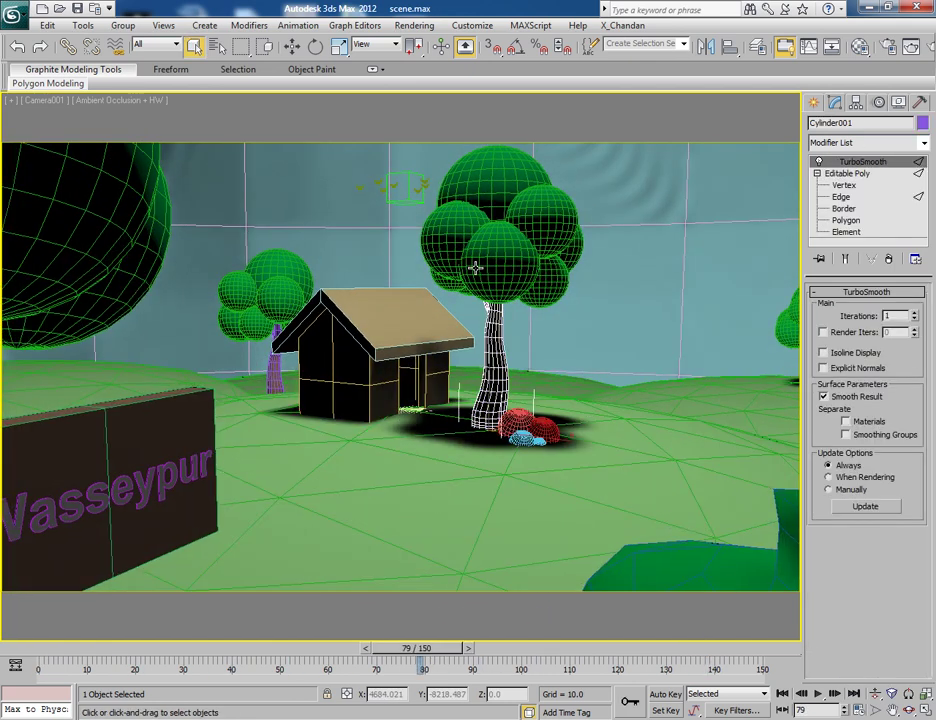
pyautogui.click(496, 270)
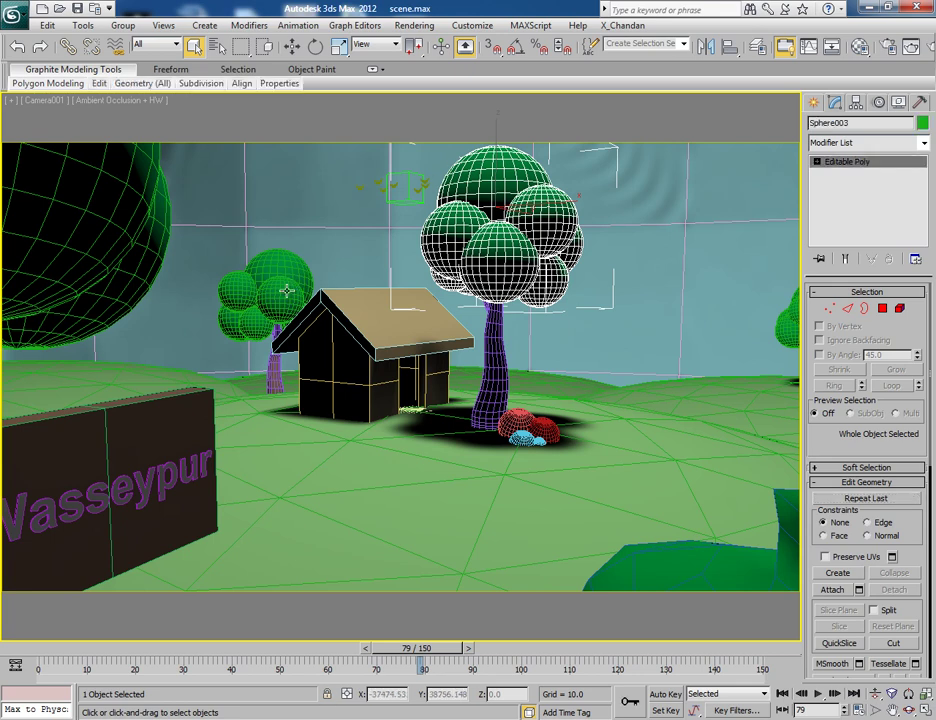
pyautogui.click(255, 290)
pyautogui.click(153, 437)
pyautogui.click(359, 359)
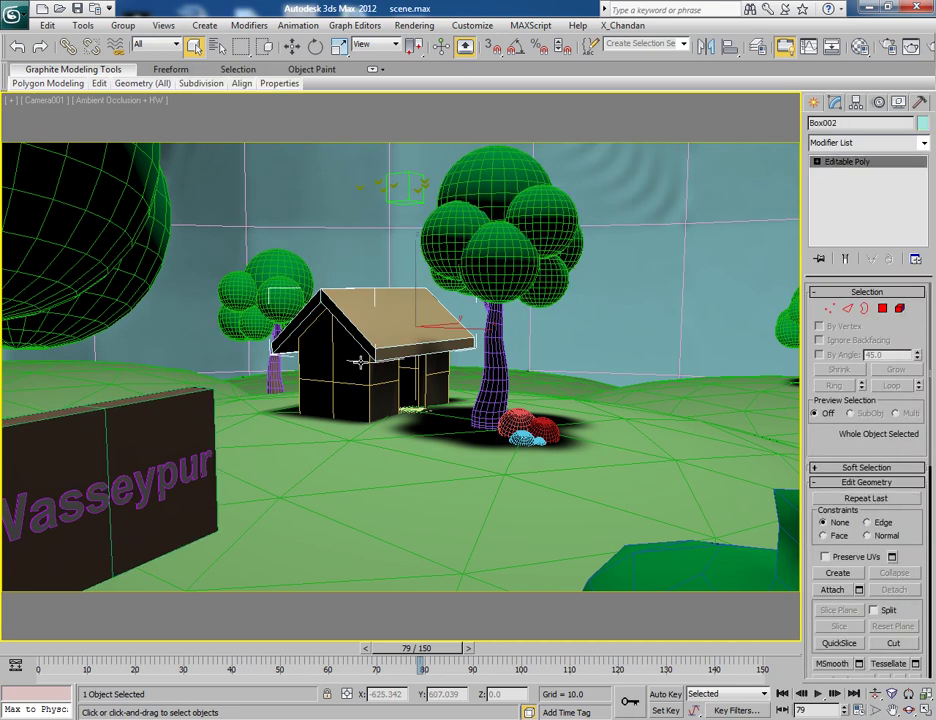
pyautogui.click(699, 570)
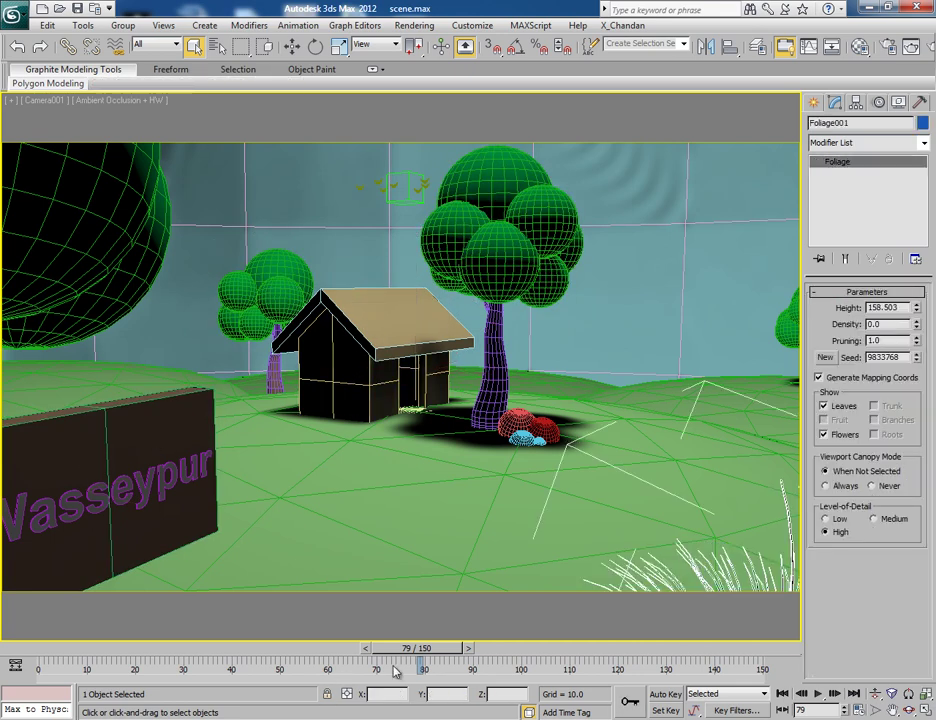
# Play through the camera move to frame 150 and back to frame 3, and check the scene's Ink 'n Paint materials.
pyautogui.moveTo(408, 650); pyautogui.dragTo(740, 648)
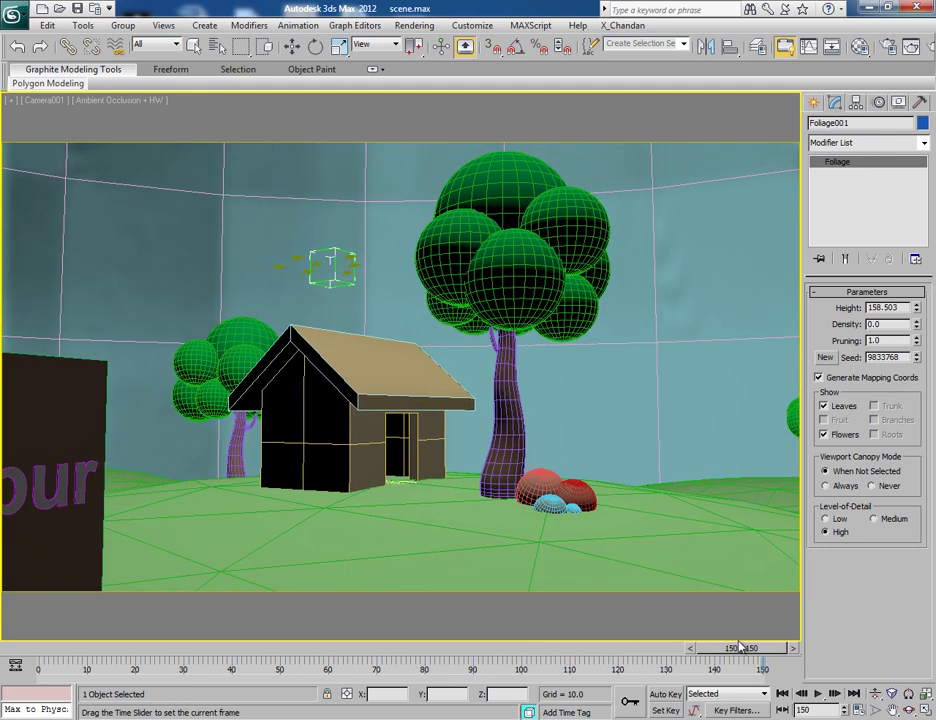
pyautogui.moveTo(593, 655); pyautogui.dragTo(70, 650)
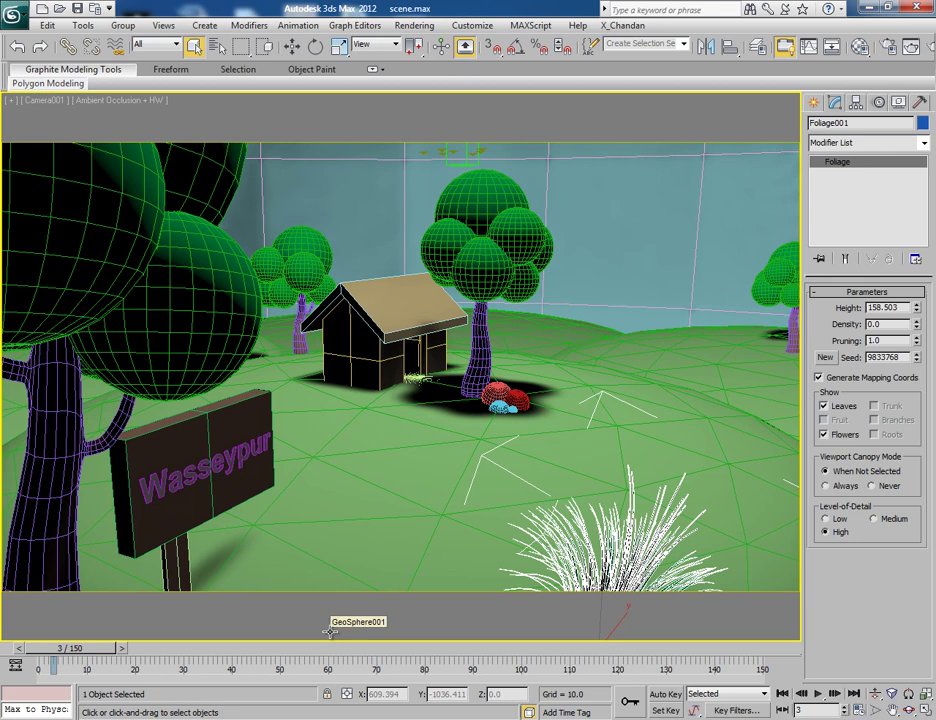
pyautogui.press('m')
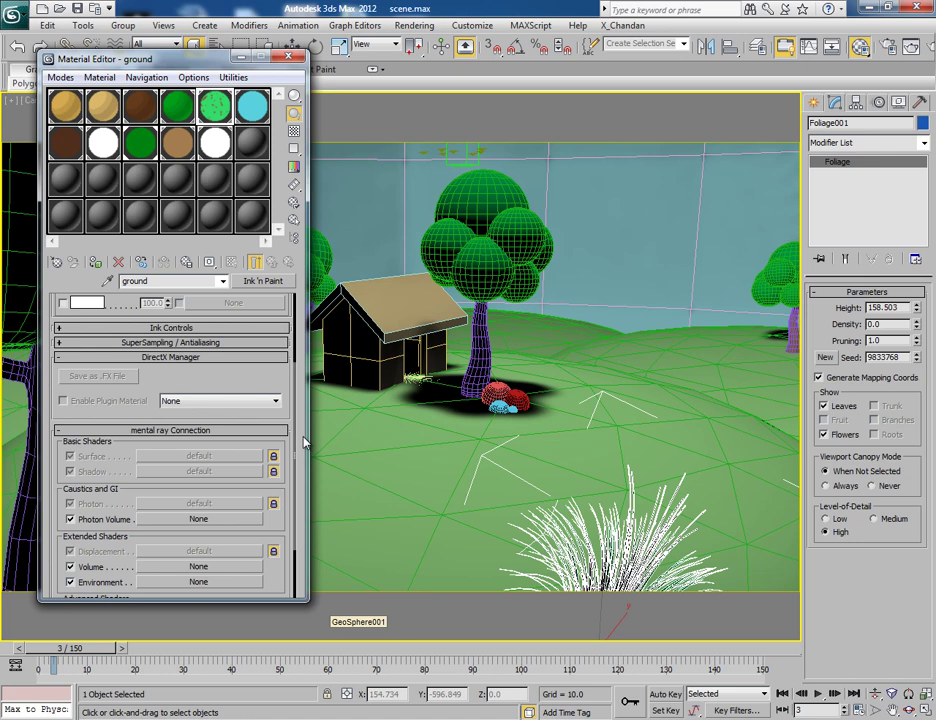
pyautogui.click(290, 57)
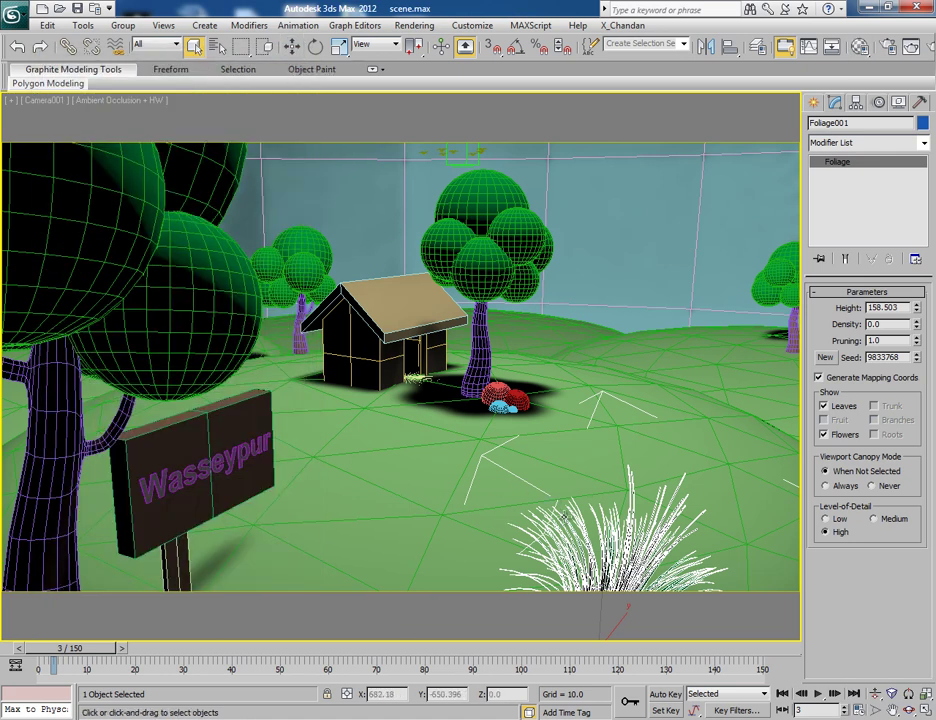